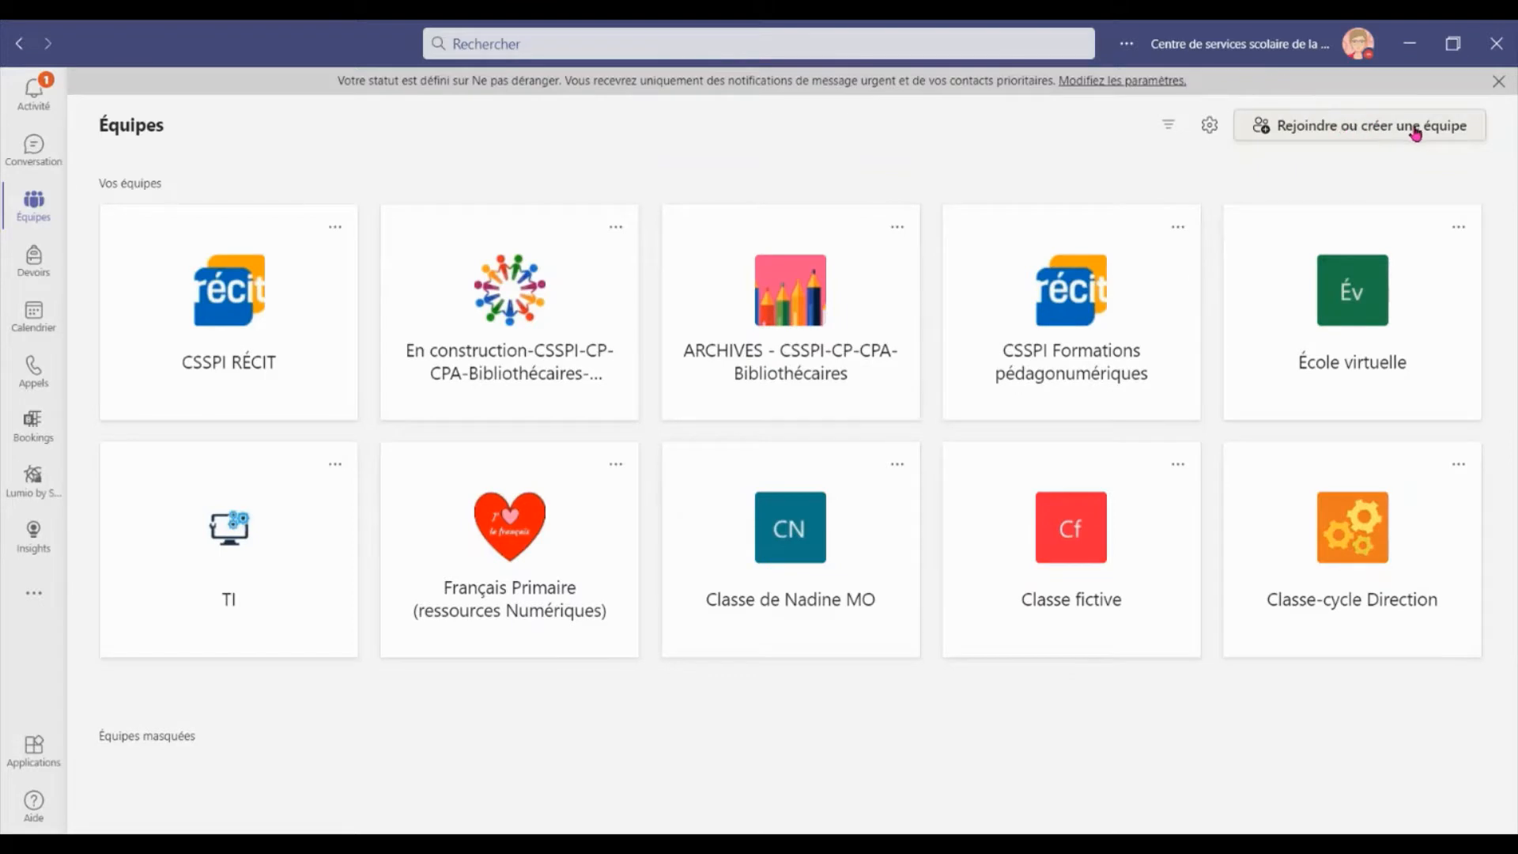
Start creating a new team of type Classe based on an existing team as its template.
{"action": "left_click", "coordinate": [1338, 133]}
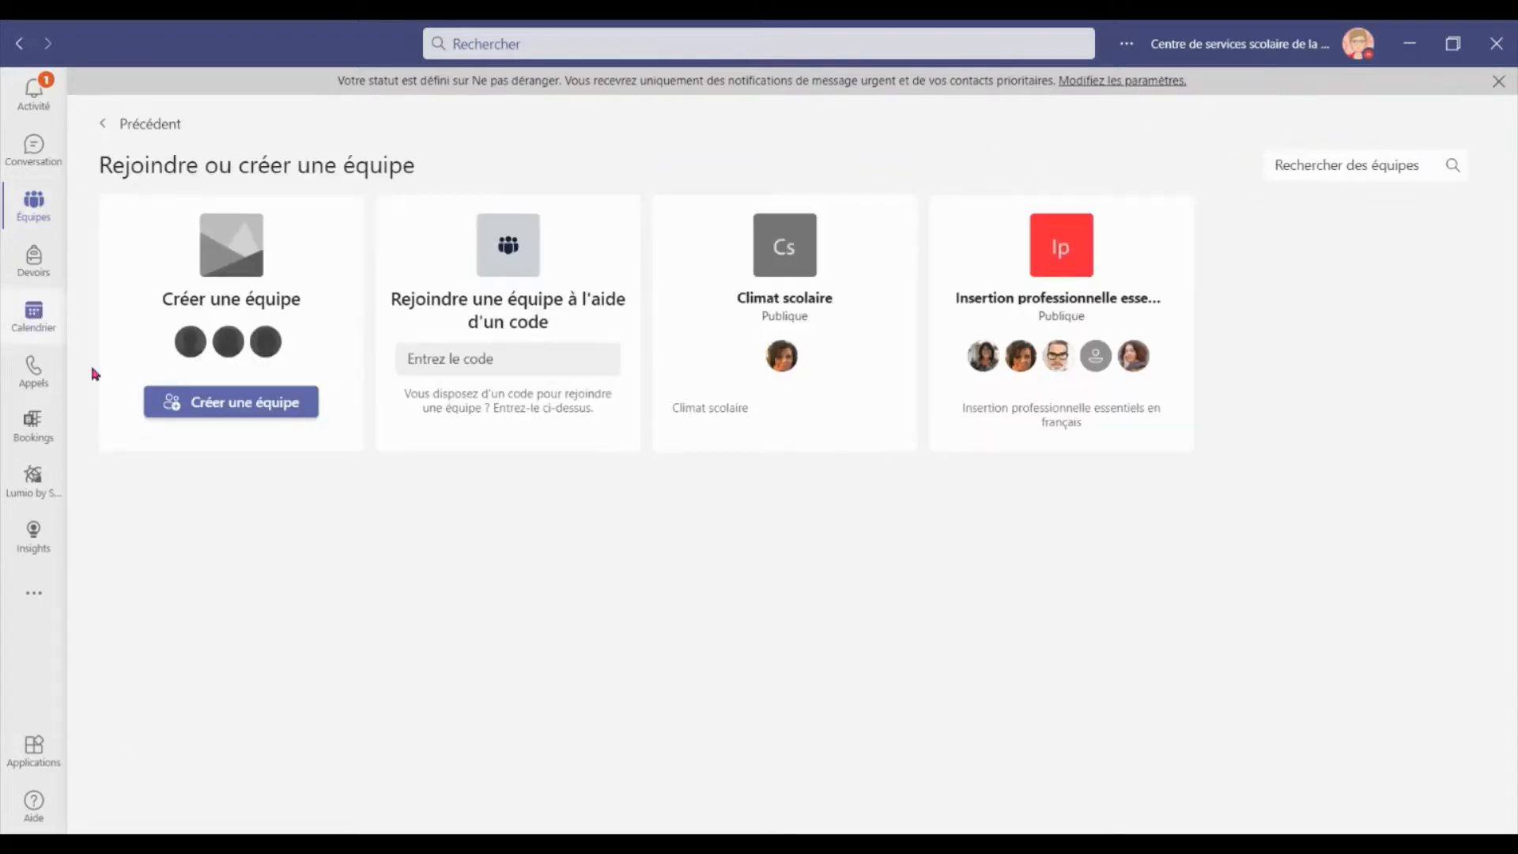
{"action": "left_click", "coordinate": [246, 411]}
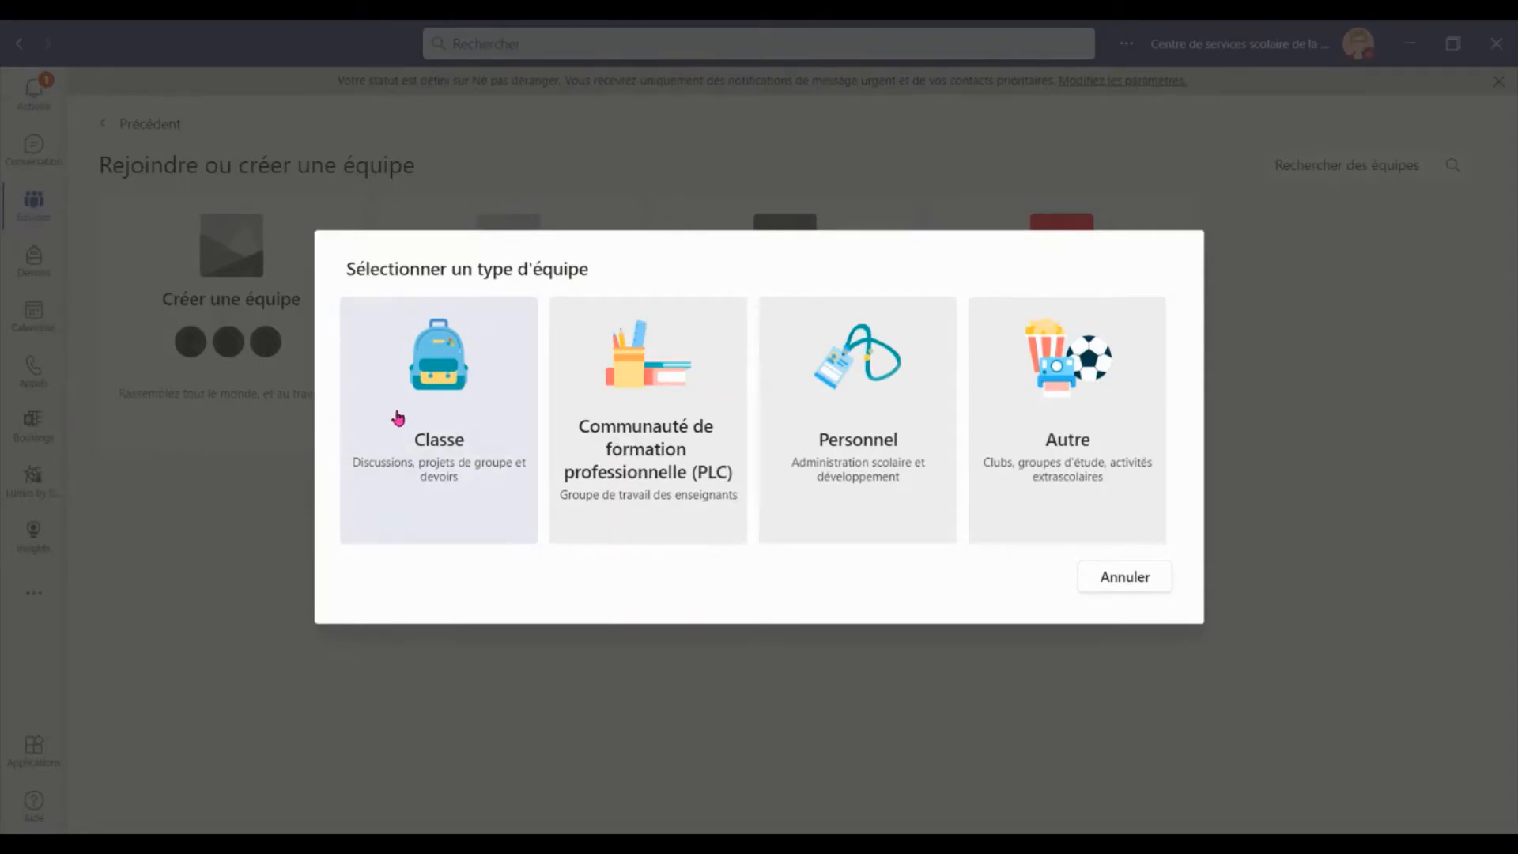
{"action": "left_click", "coordinate": [438, 411]}
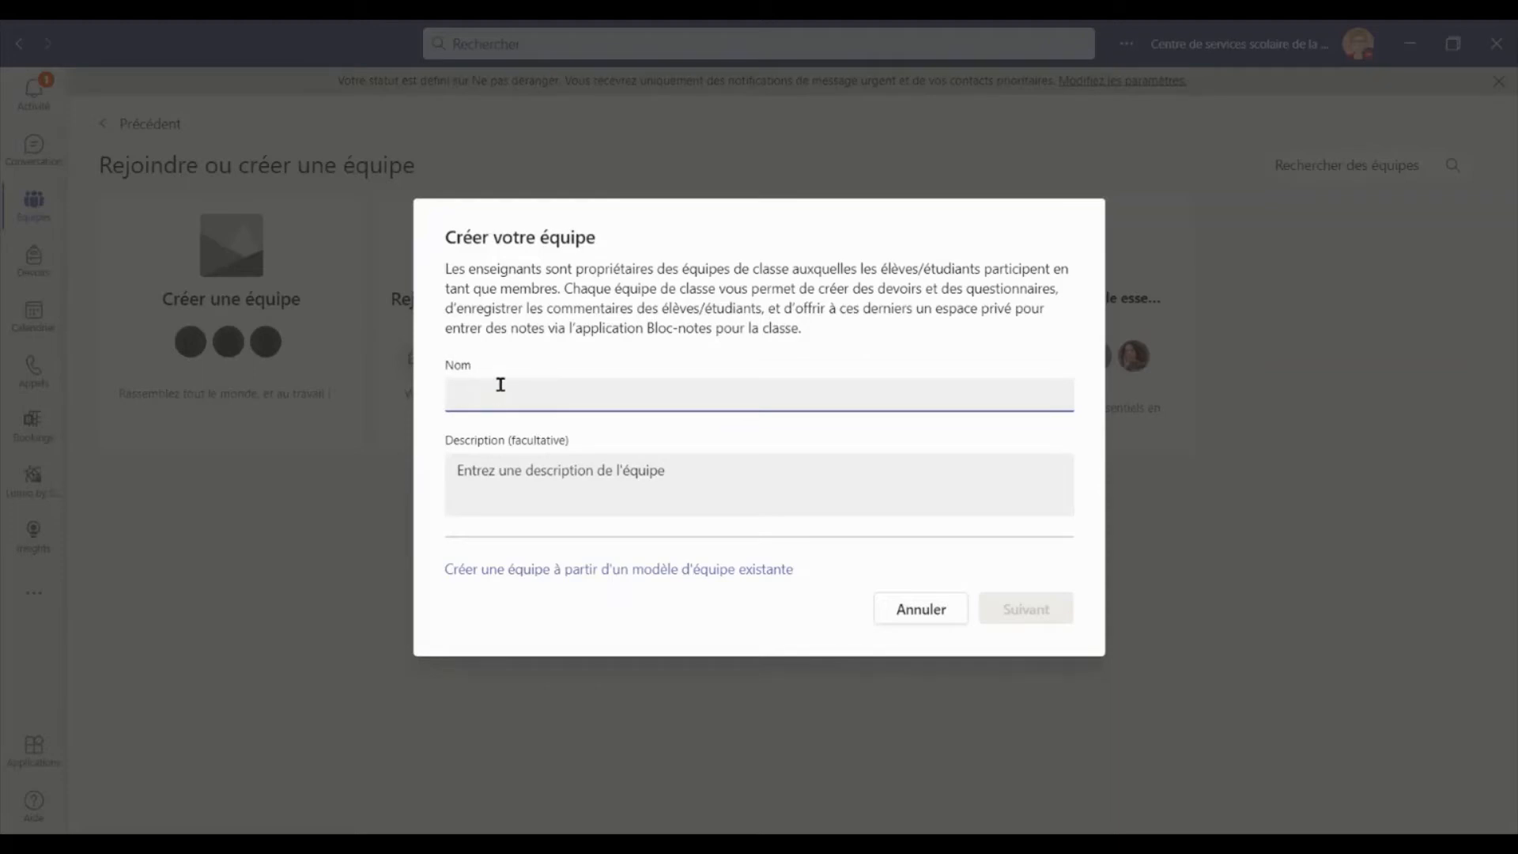
{"action": "left_click", "coordinate": [519, 569]}
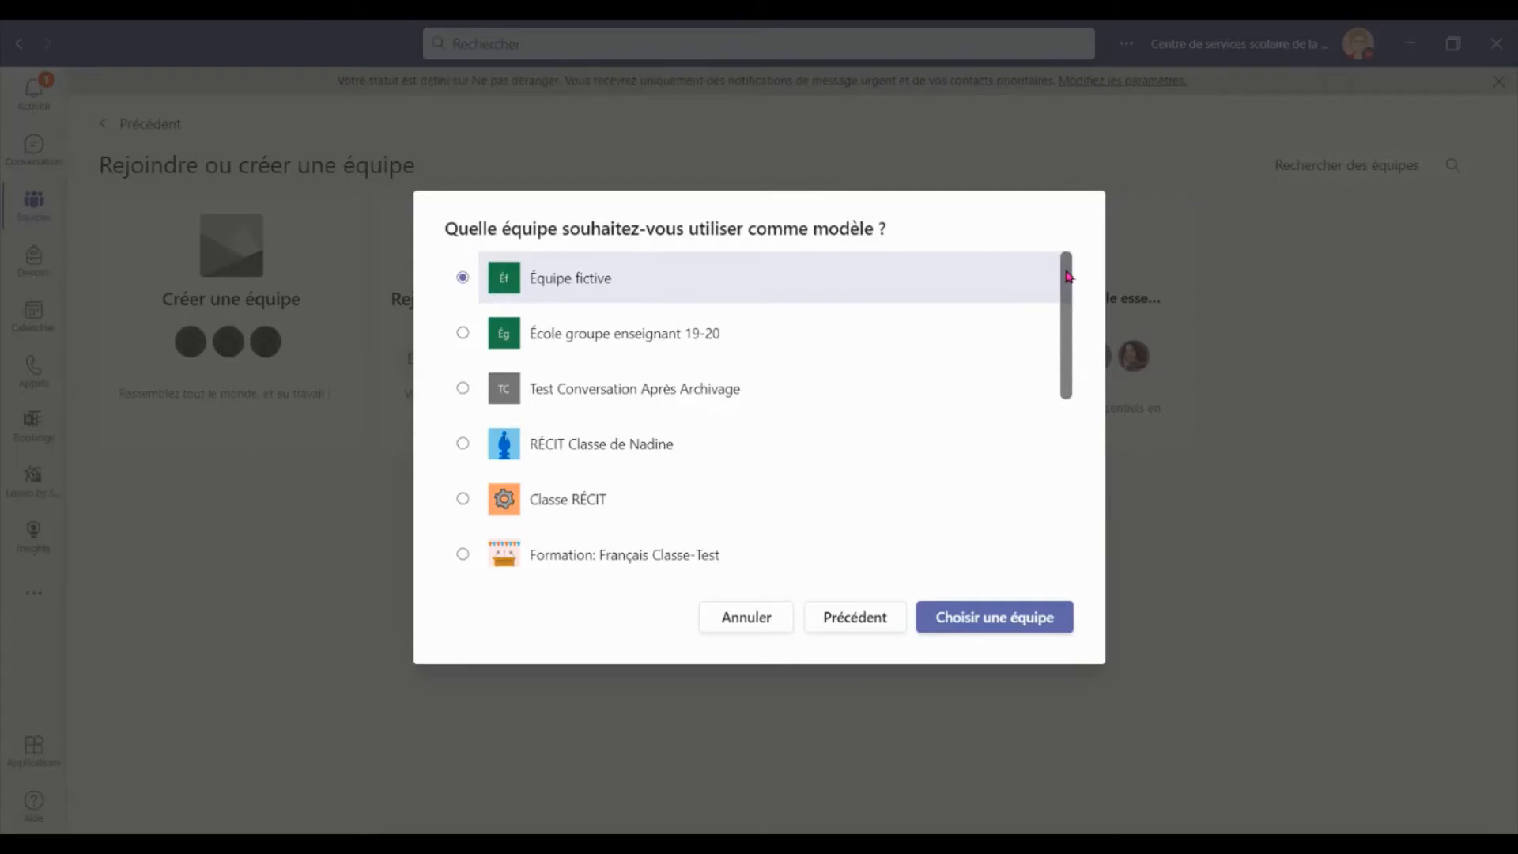
Choose the Classe fictive team as the template for the new team.
{"action": "left_click_drag", "start_coordinate": [1069, 276], "coordinate": [1069, 457]}
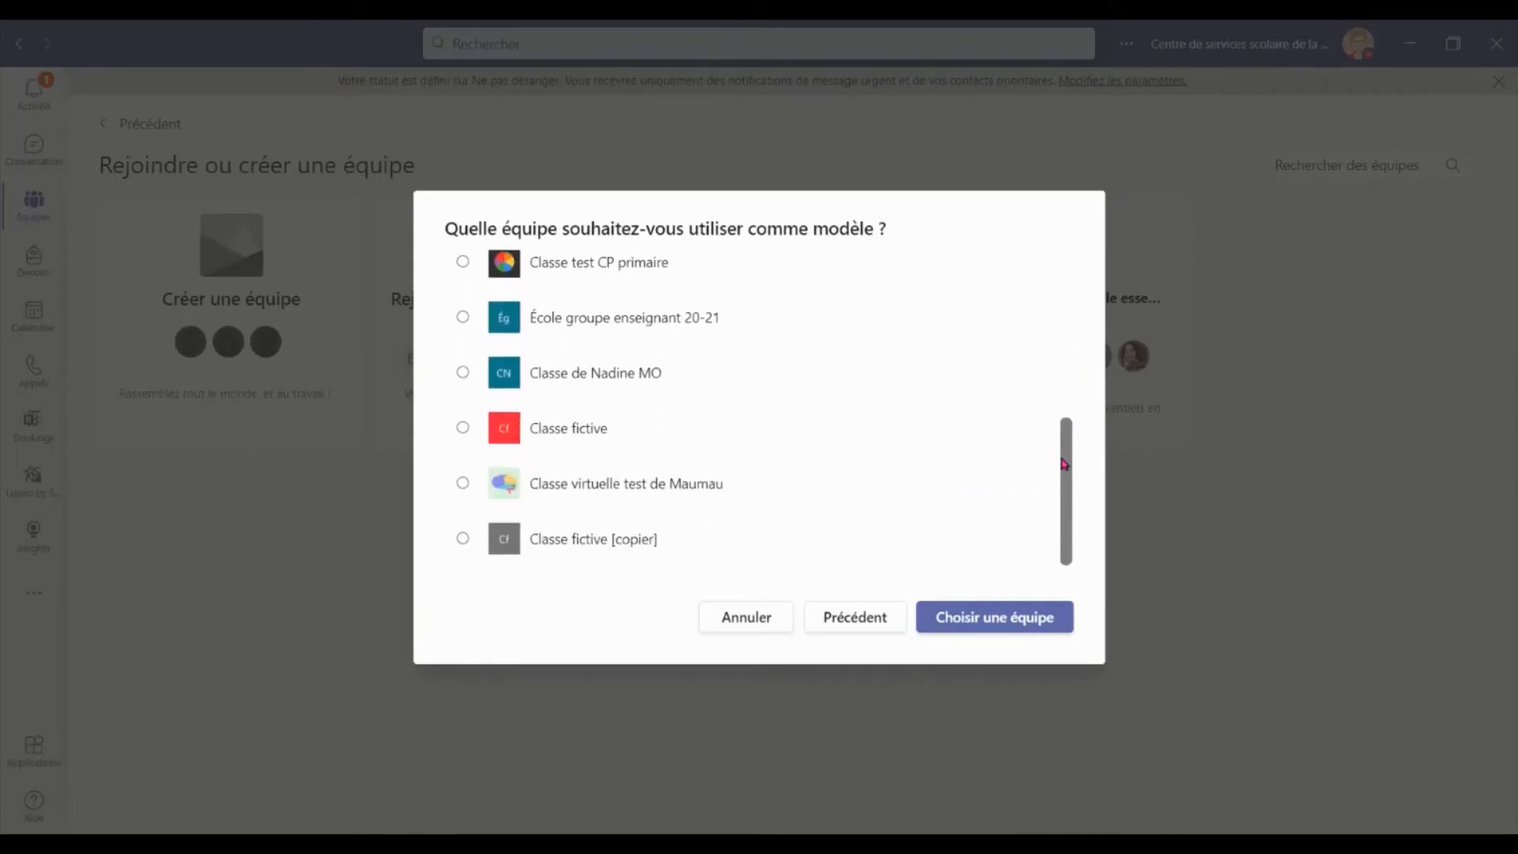
{"action": "mouse_move", "coordinate": [1075, 526]}
{"action": "left_mouse_down"}
{"action": "mouse_move", "coordinate": [1099, 379]}
{"action": "mouse_move", "coordinate": [1081, 252]}
{"action": "mouse_move", "coordinate": [1072, 496]}
{"action": "left_mouse_up"}
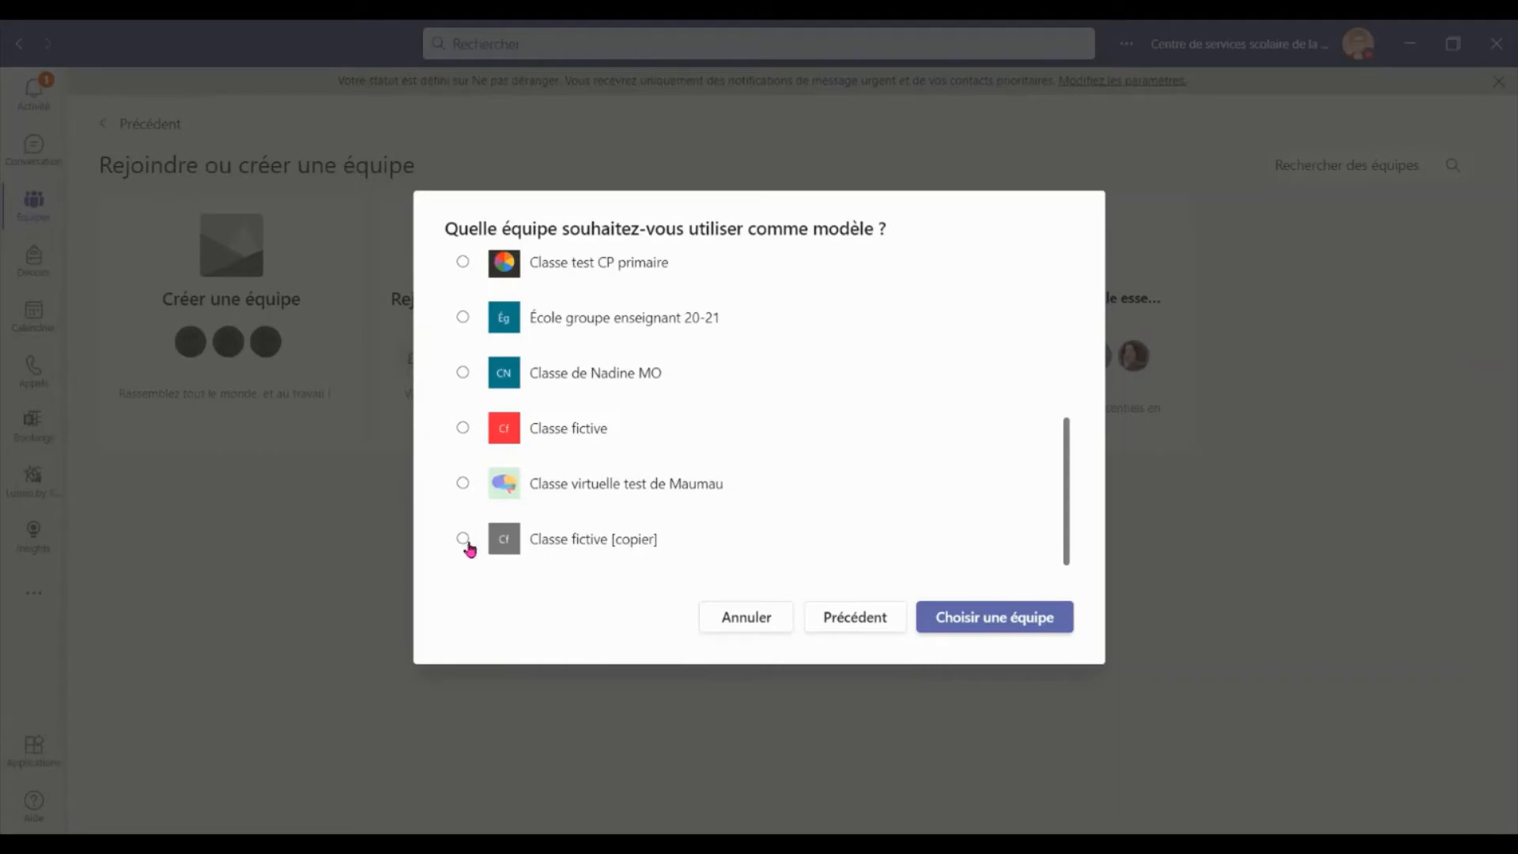
{"action": "left_click", "coordinate": [464, 429]}
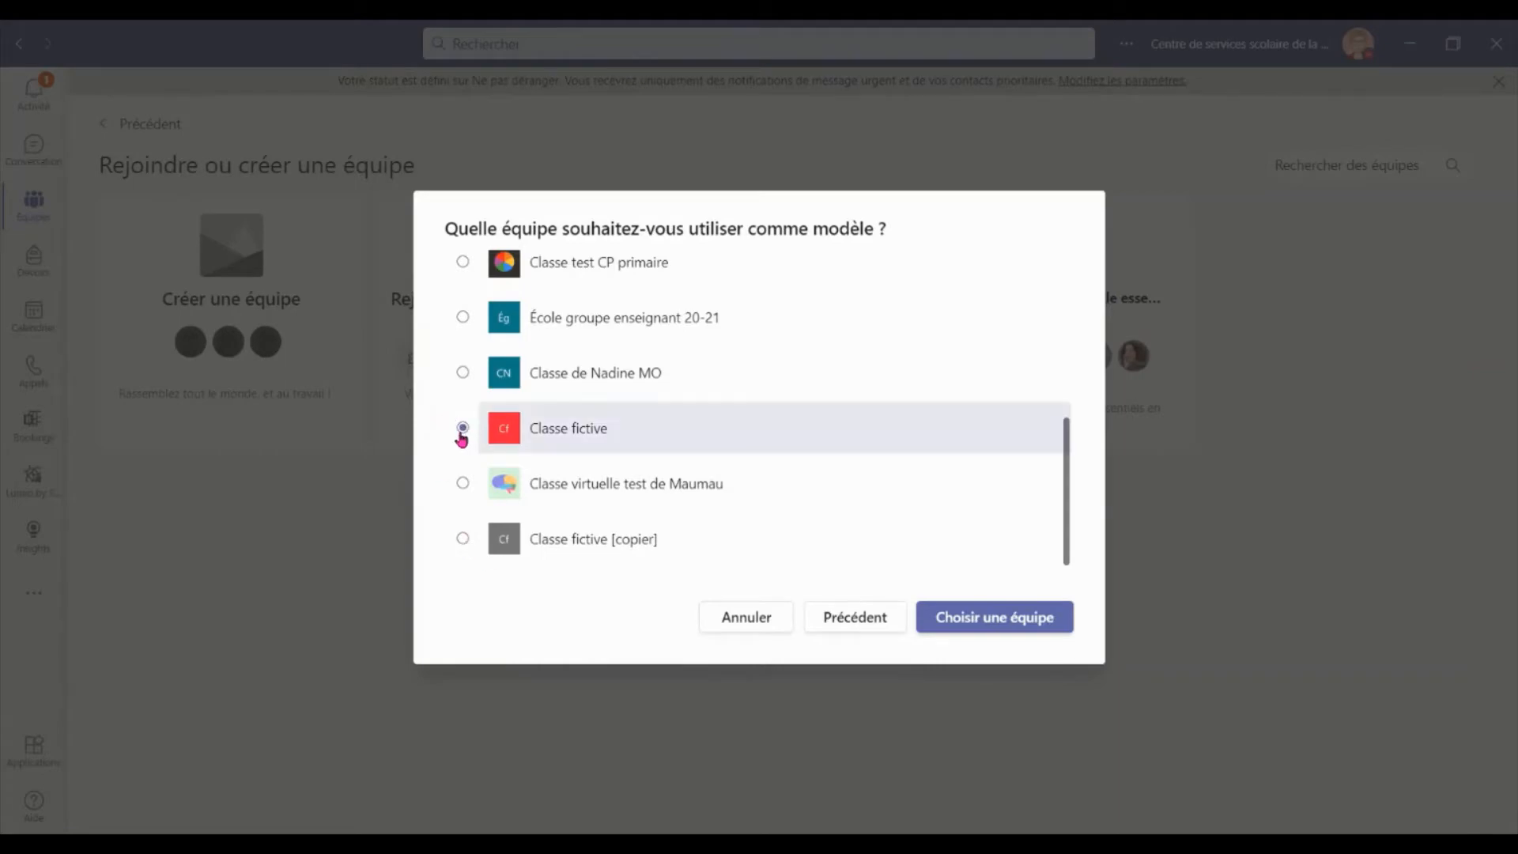
{"action": "left_click", "coordinate": [1032, 627]}
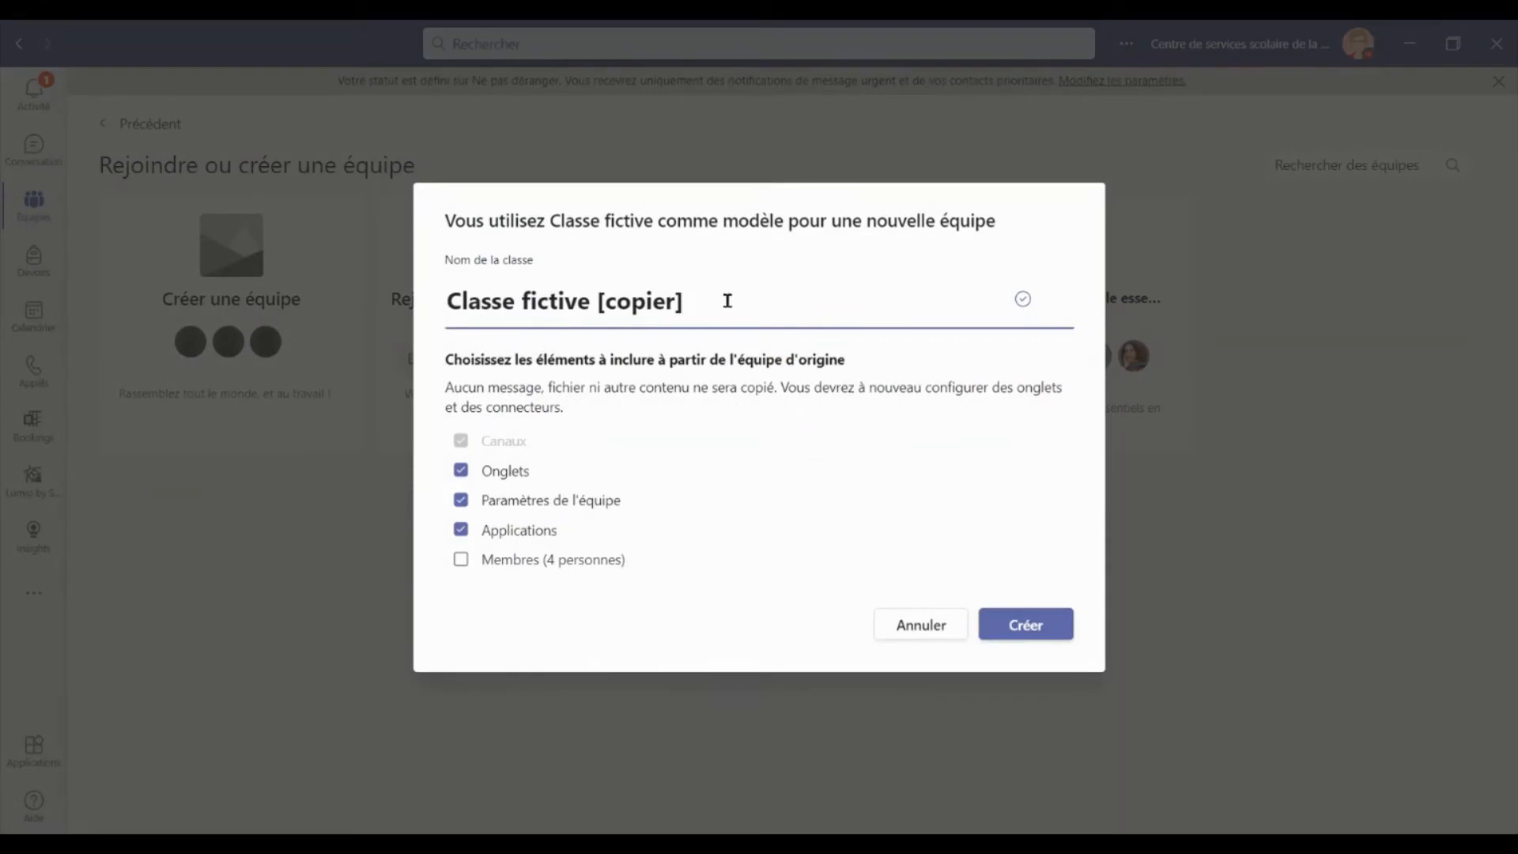
Create the team as Classe fictive [copier] with channels, tabs, team settings and apps but no members, and skip adding students or teachers.
{"action": "left_click_drag", "start_coordinate": [727, 301], "coordinate": [415, 306]}
{"action": "left_click_drag", "start_coordinate": [678, 310], "coordinate": [556, 314]}
{"action": "left_click", "coordinate": [719, 300]}
{"action": "left_click_drag", "start_coordinate": [704, 316], "coordinate": [597, 305]}
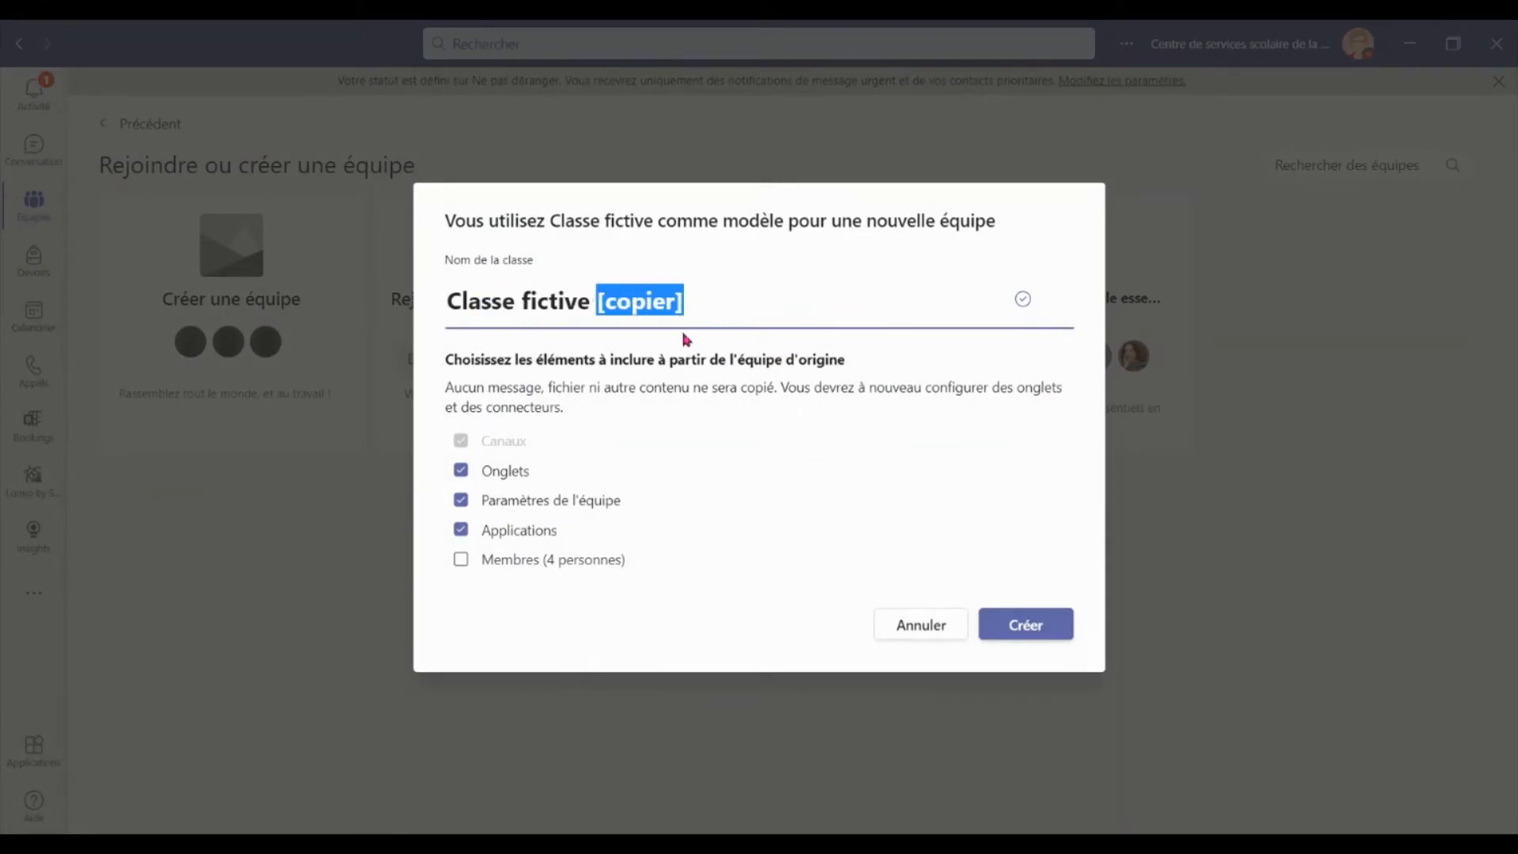
{"action": "left_click", "coordinate": [710, 319]}
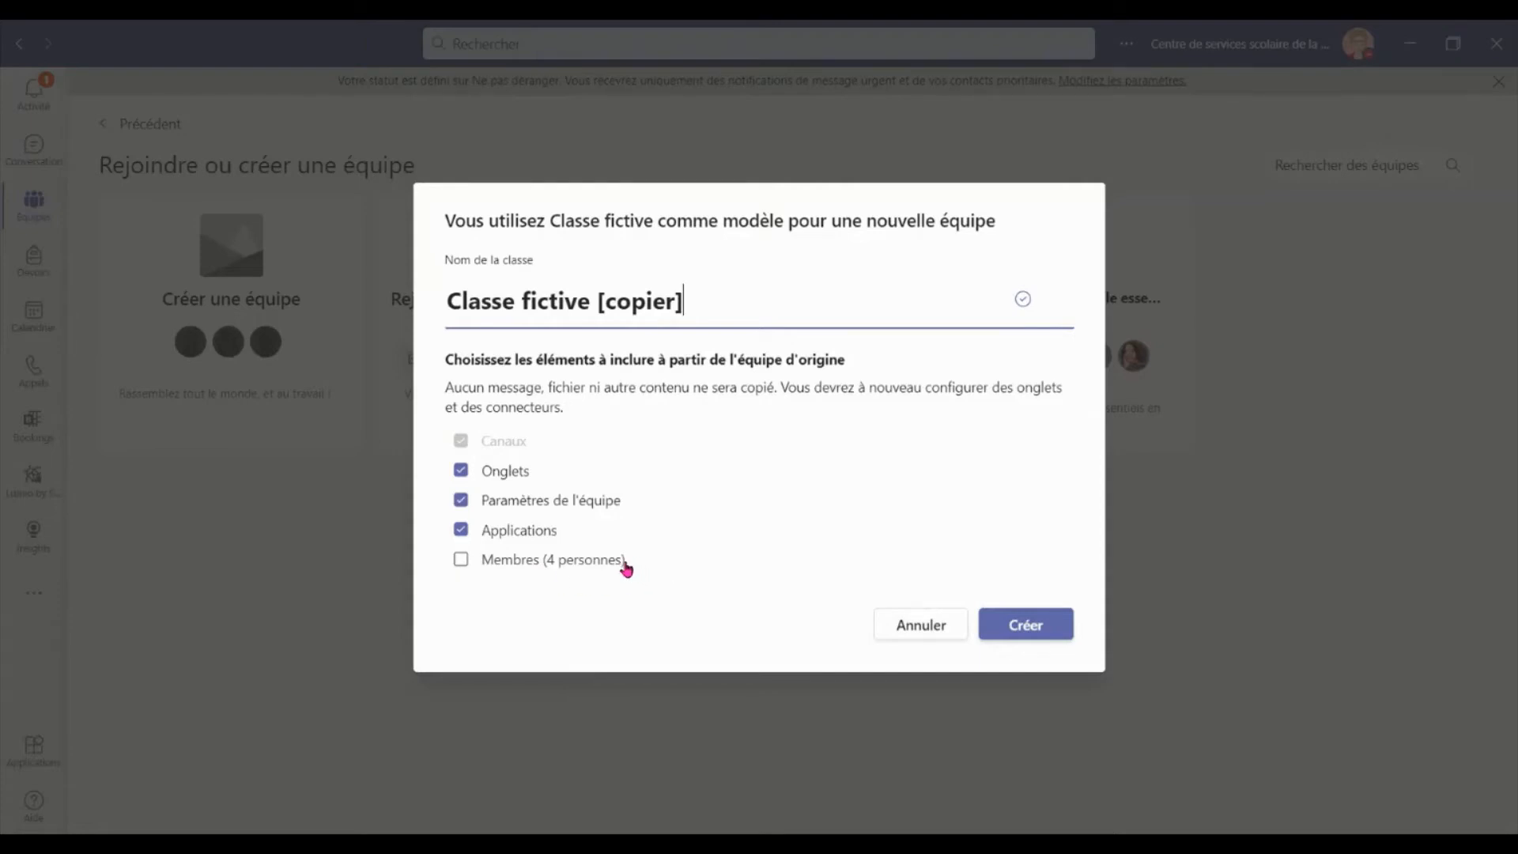
{"action": "left_click", "coordinate": [1028, 624]}
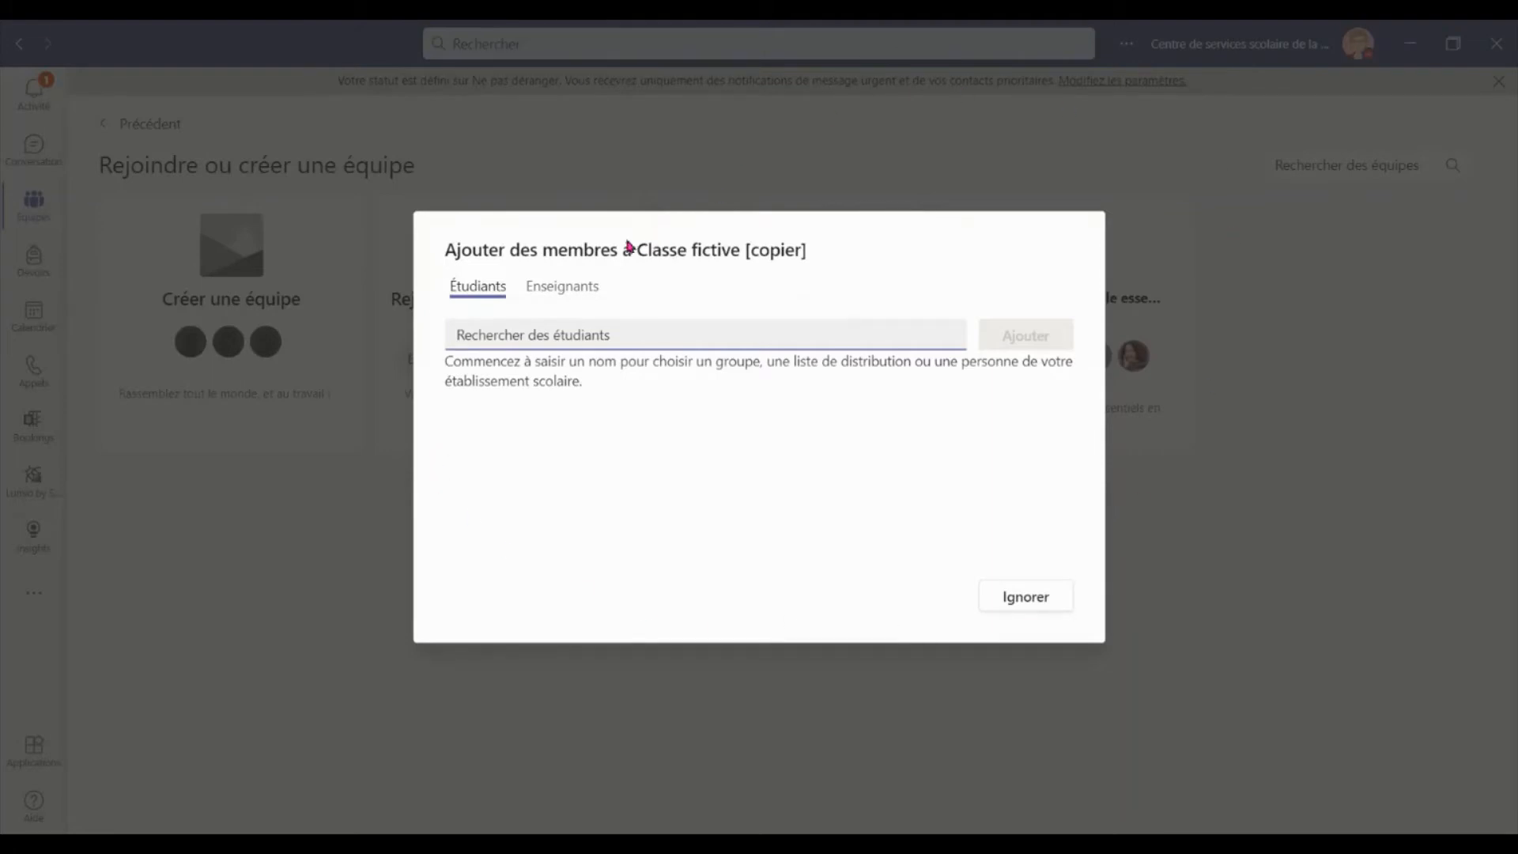
{"action": "left_click", "coordinate": [561, 293]}
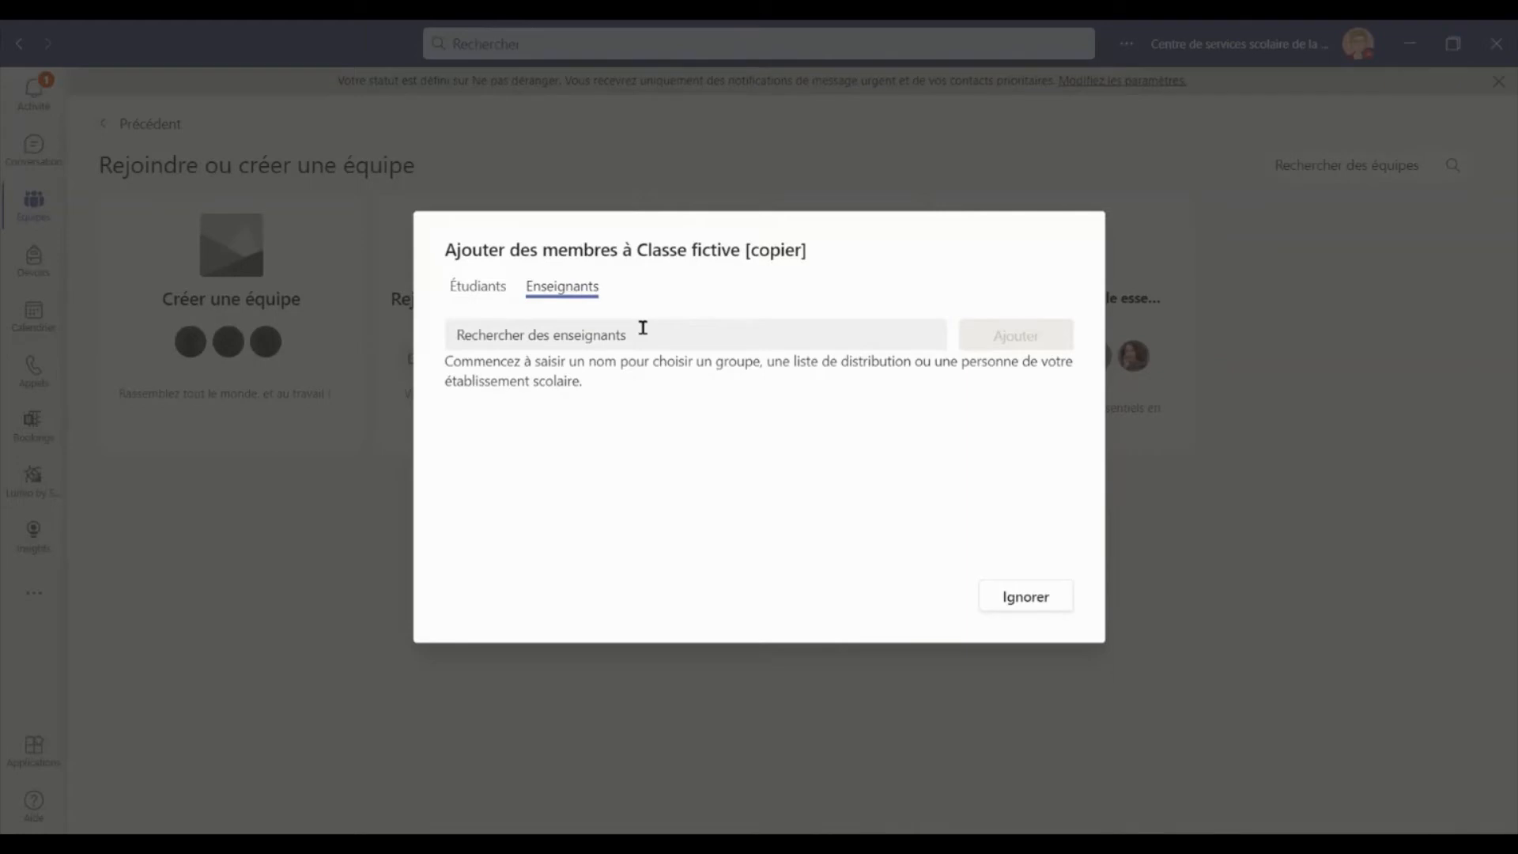
{"action": "left_click", "coordinate": [1028, 600]}
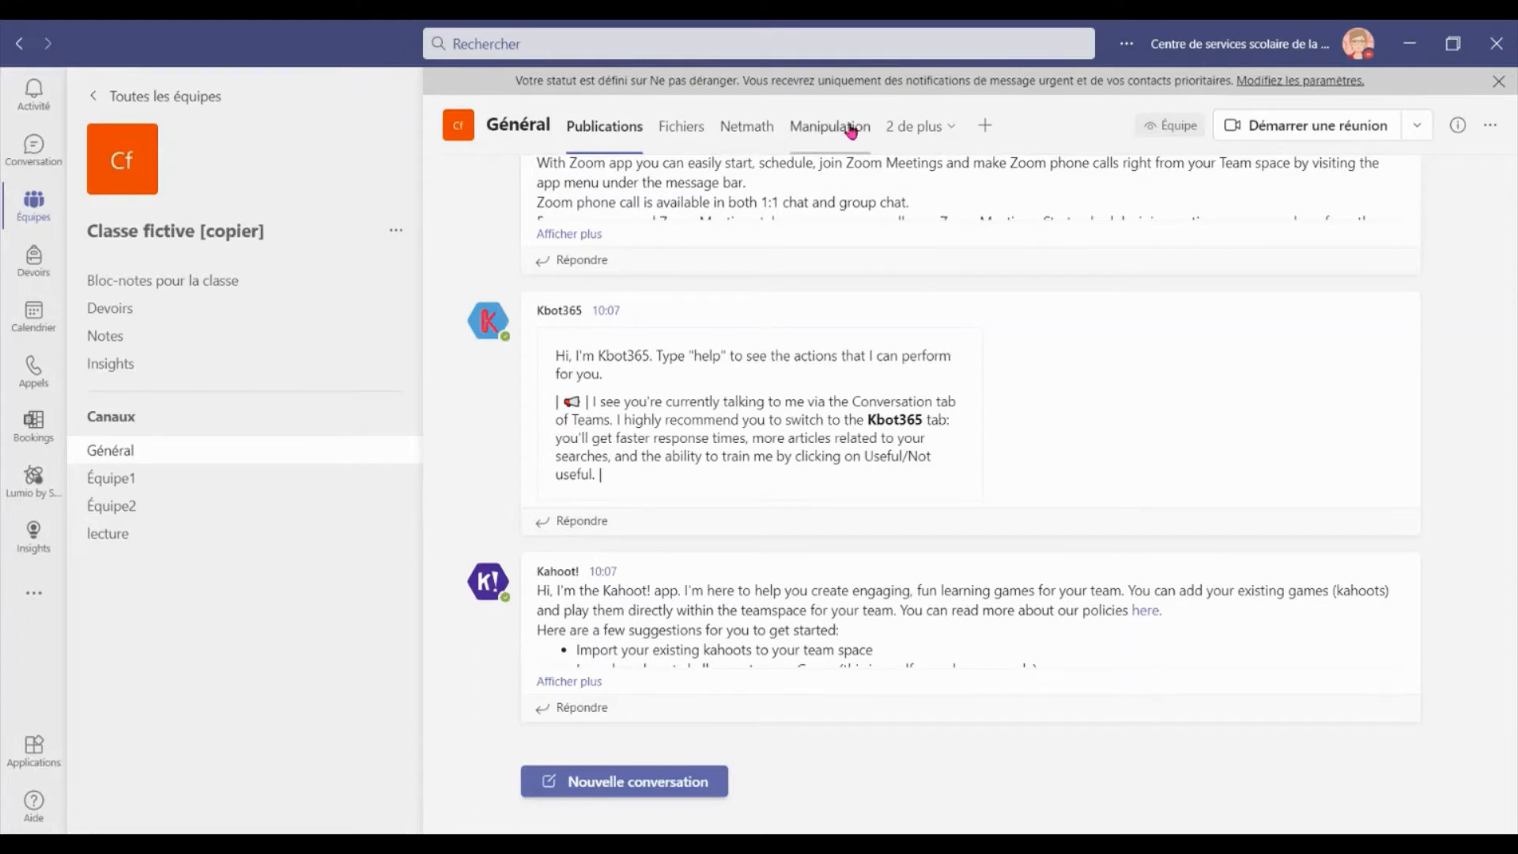
Review what was copied to the new team: the Général channel's extra tabs, its files and the Devoirs page.
{"action": "left_click", "coordinate": [914, 132]}
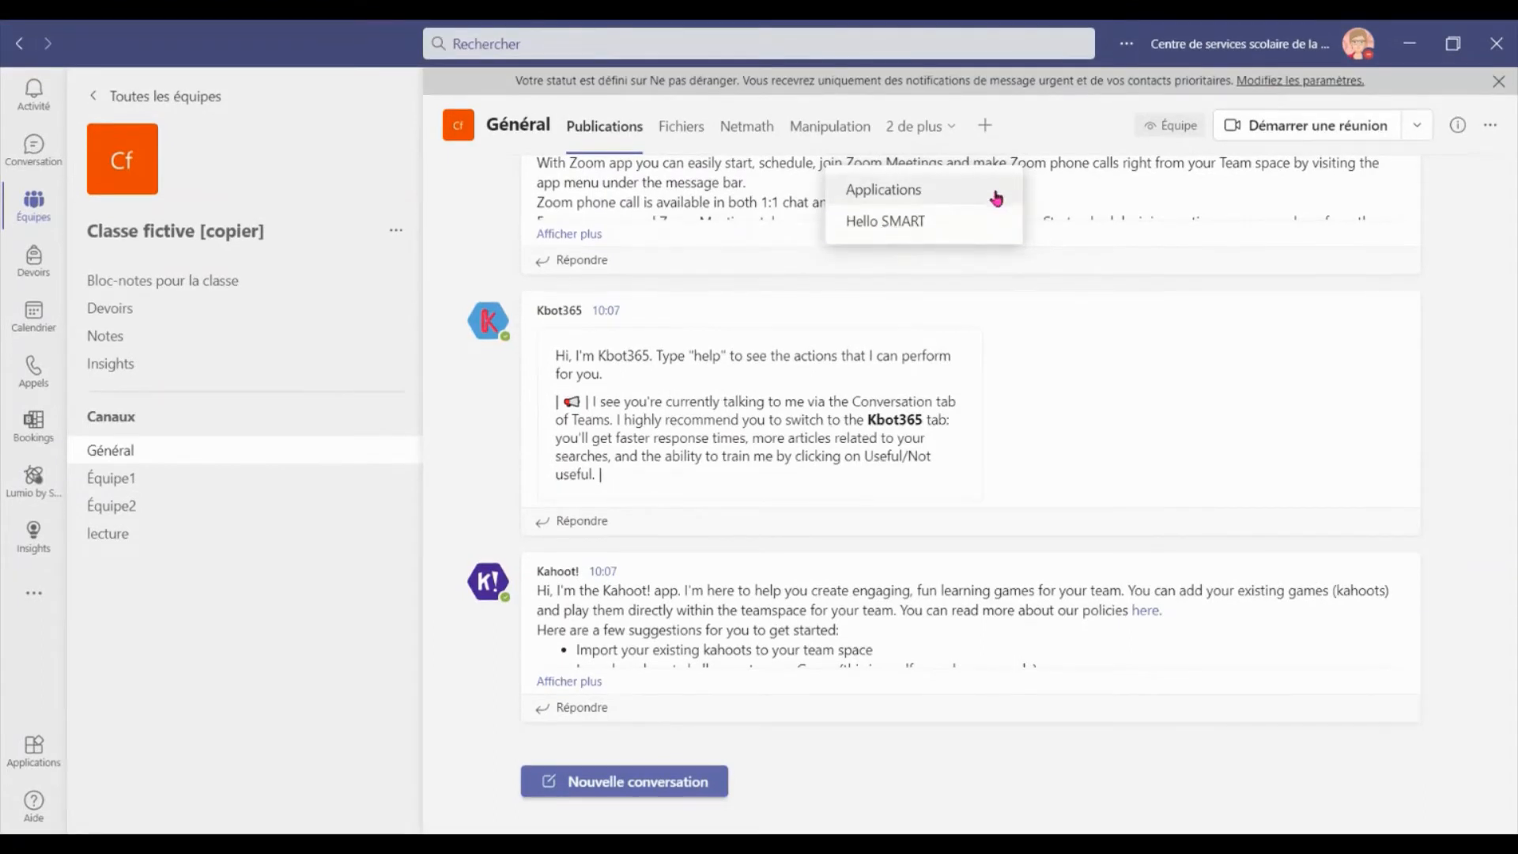
{"action": "left_click", "coordinate": [1044, 137]}
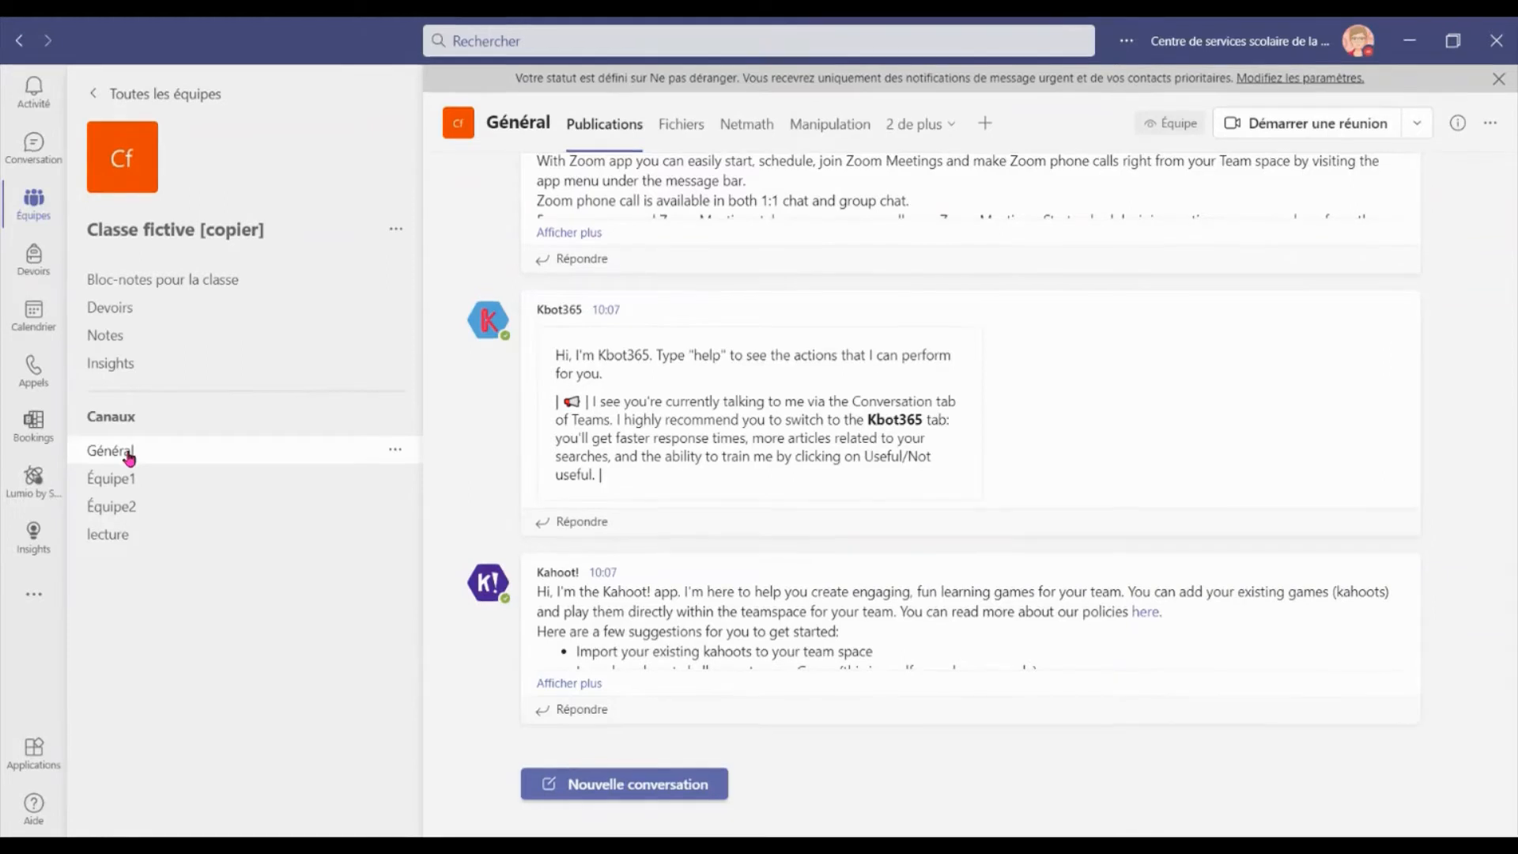
{"action": "left_click", "coordinate": [694, 135]}
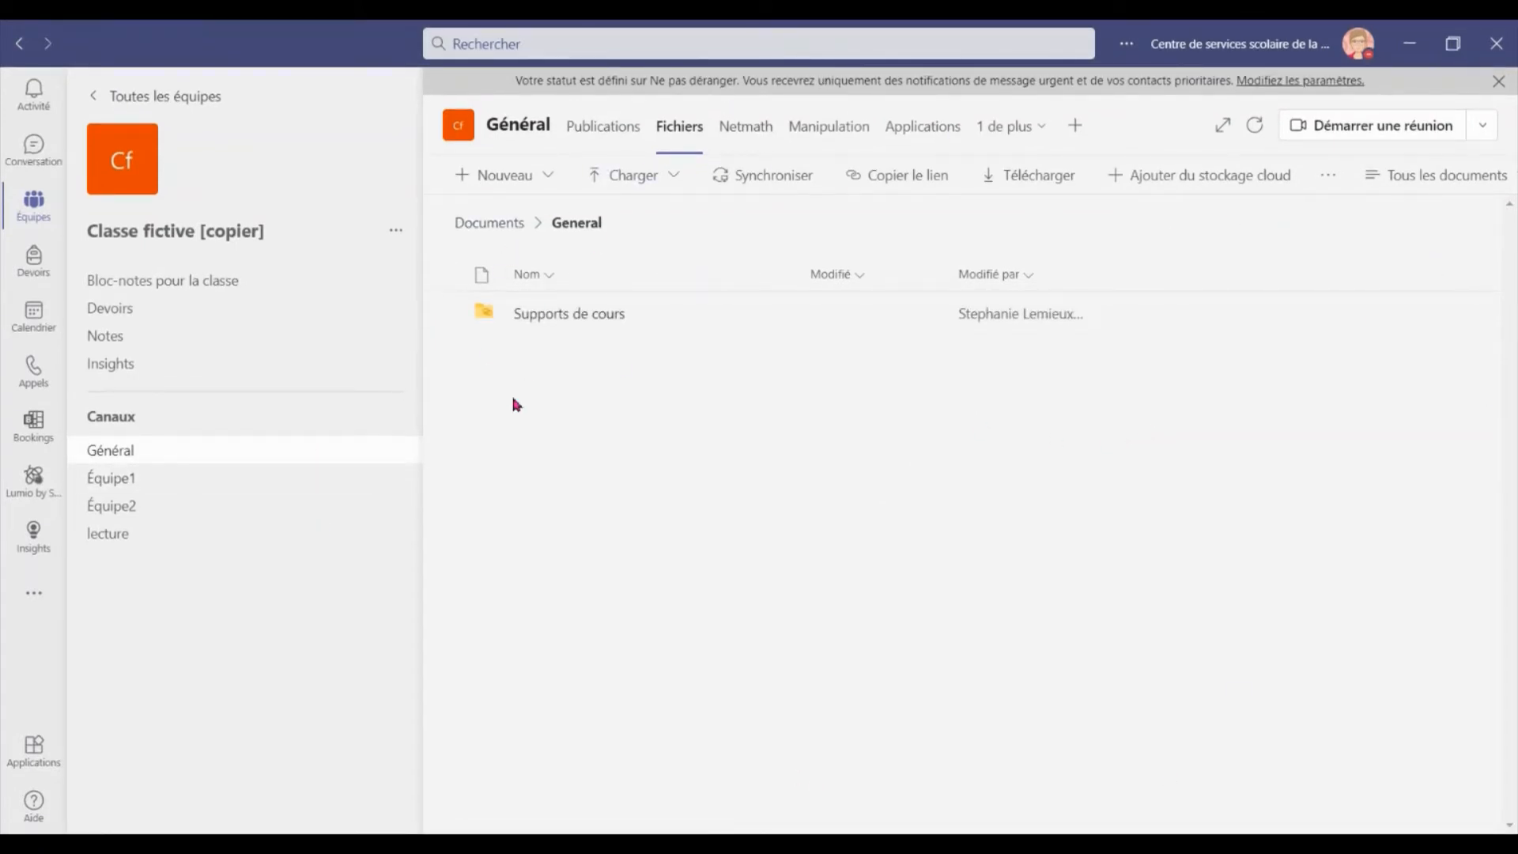
{"action": "left_click", "coordinate": [180, 304]}
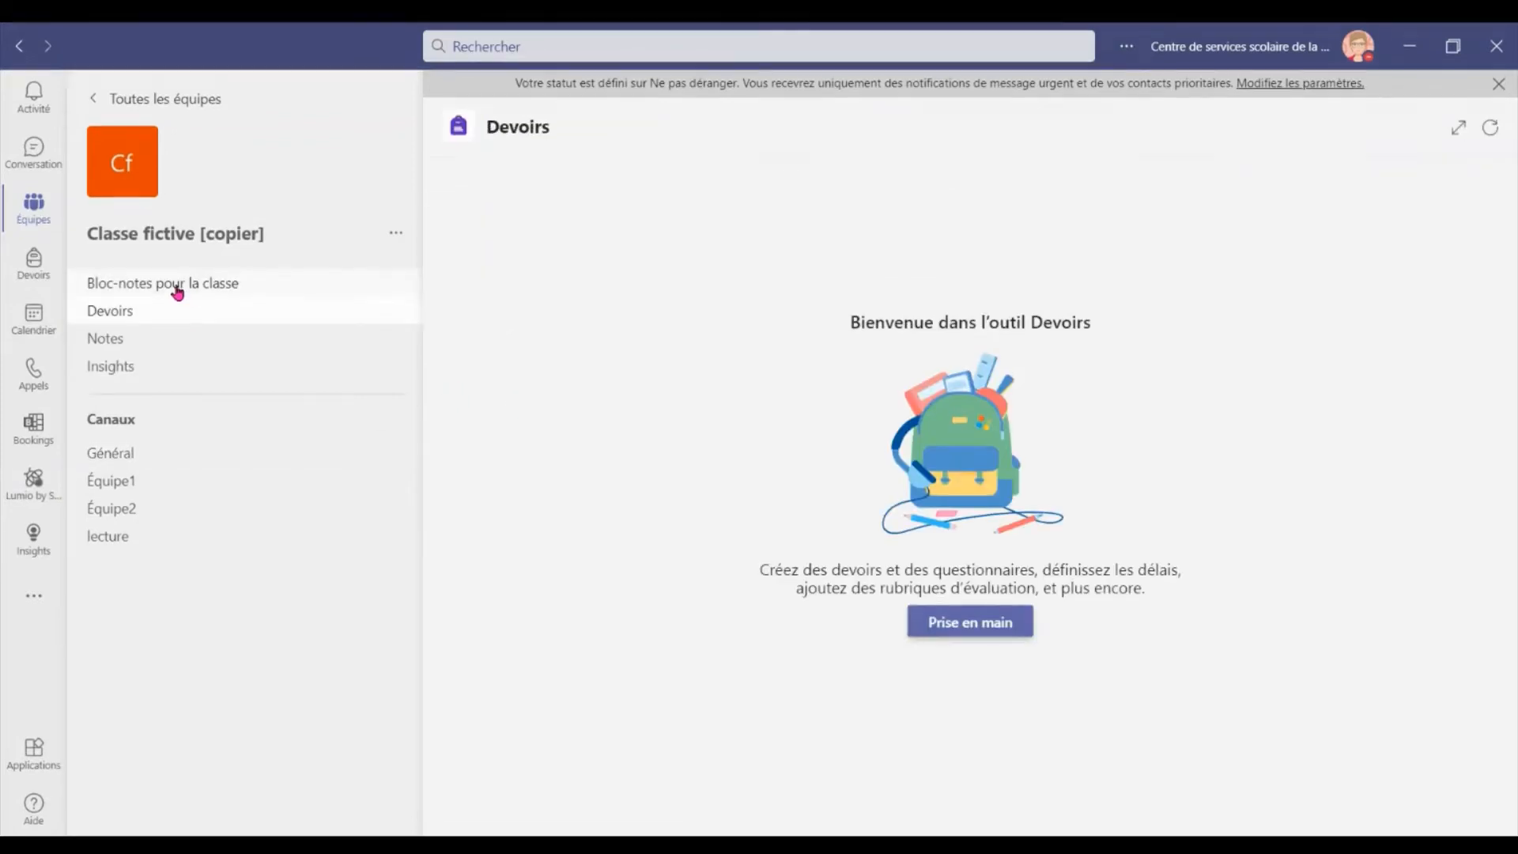
Start setting up the class notebook from the content of an existing notebook and proceed to the choice of content to copy.
{"action": "left_click", "coordinate": [177, 286]}
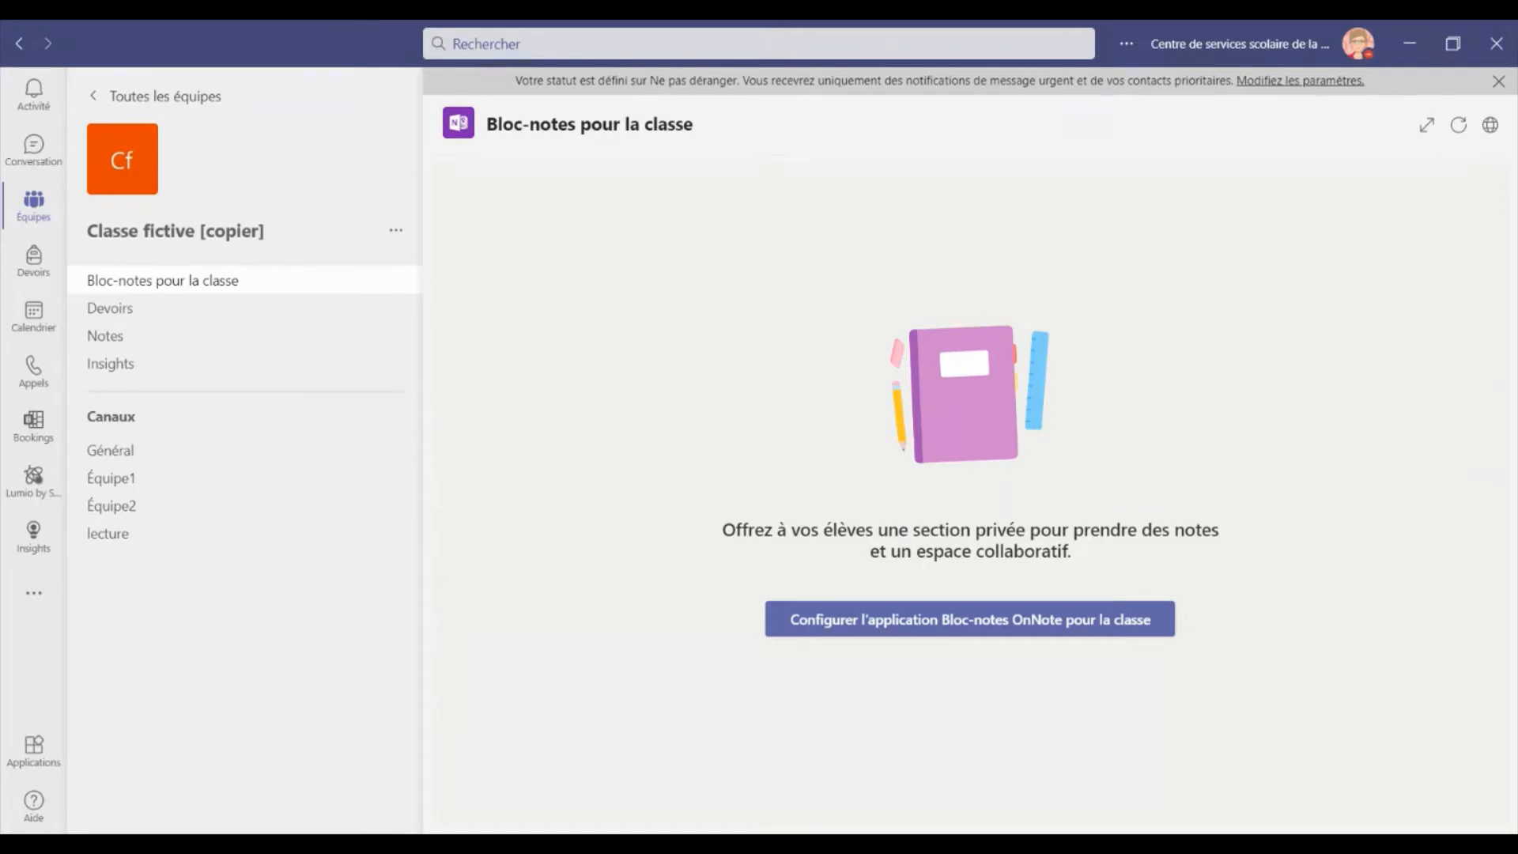
{"action": "left_click", "coordinate": [190, 291]}
{"action": "left_click", "coordinate": [977, 628]}
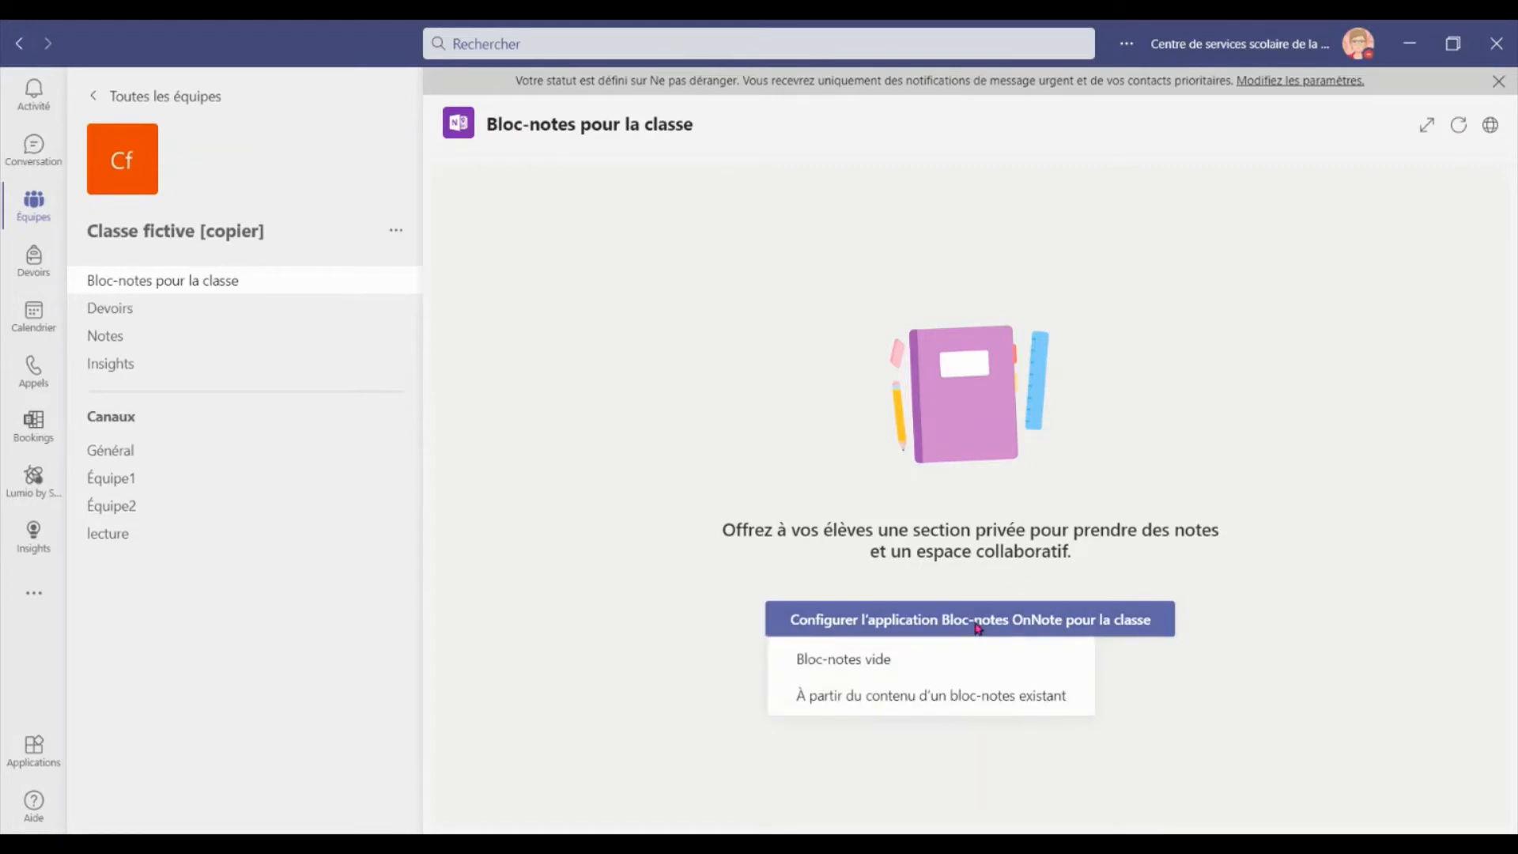
{"action": "left_click", "coordinate": [876, 664]}
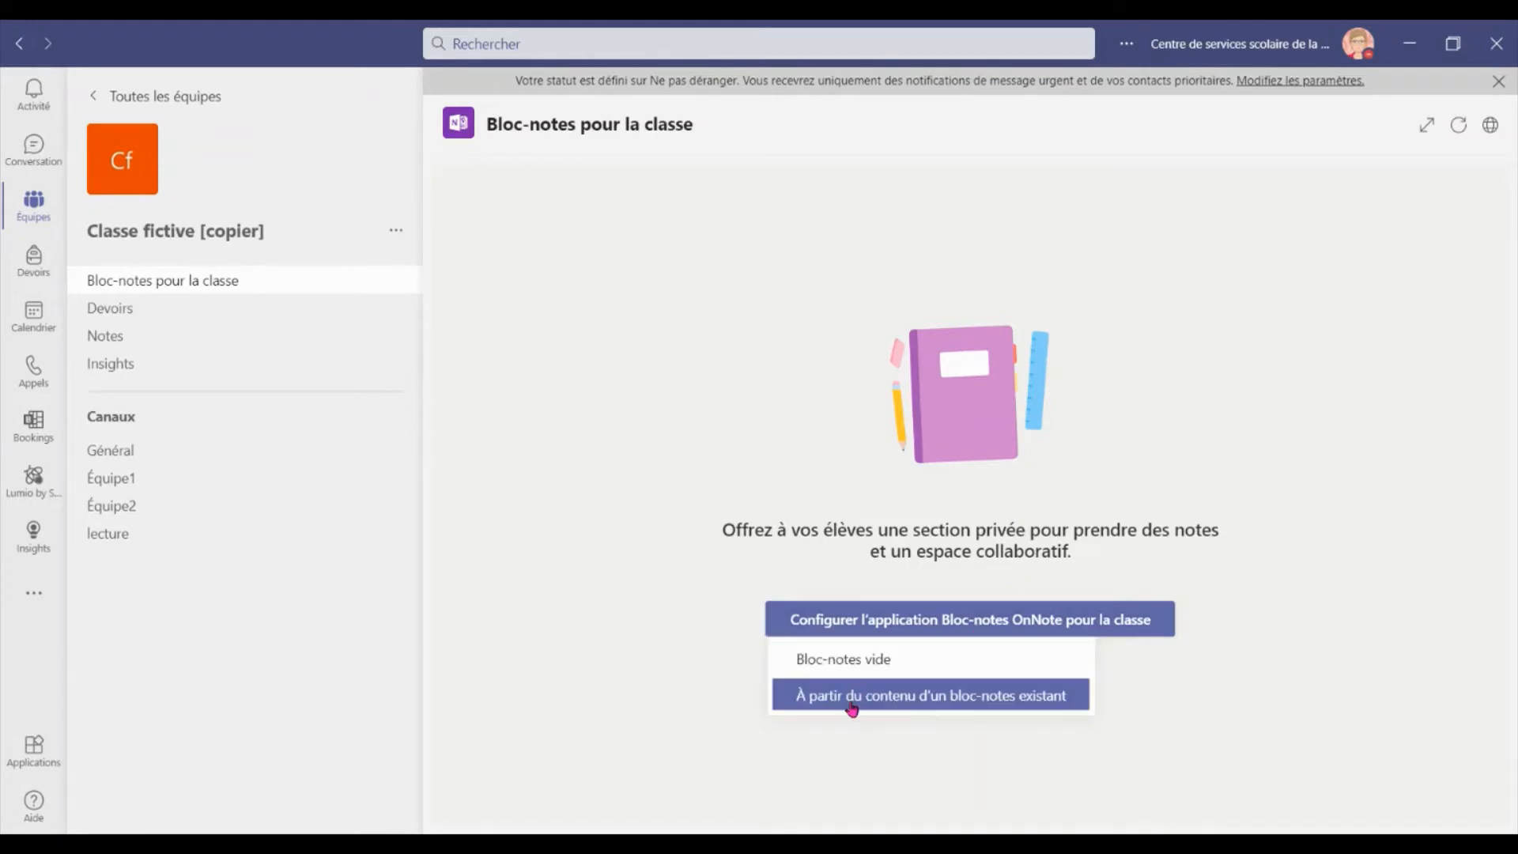
{"action": "left_click", "coordinate": [929, 706]}
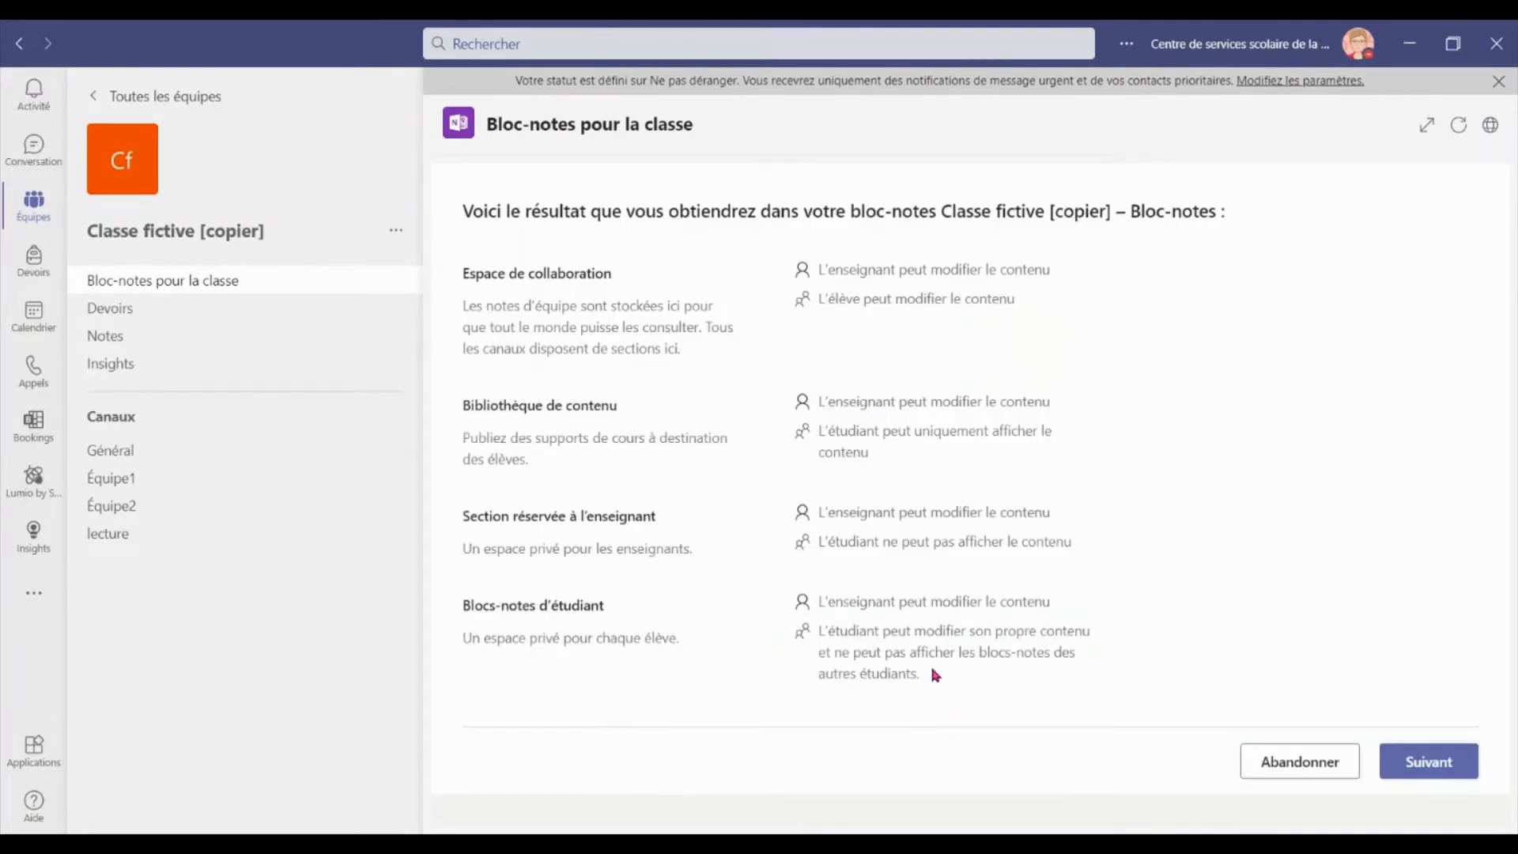
{"action": "left_click", "coordinate": [1461, 755]}
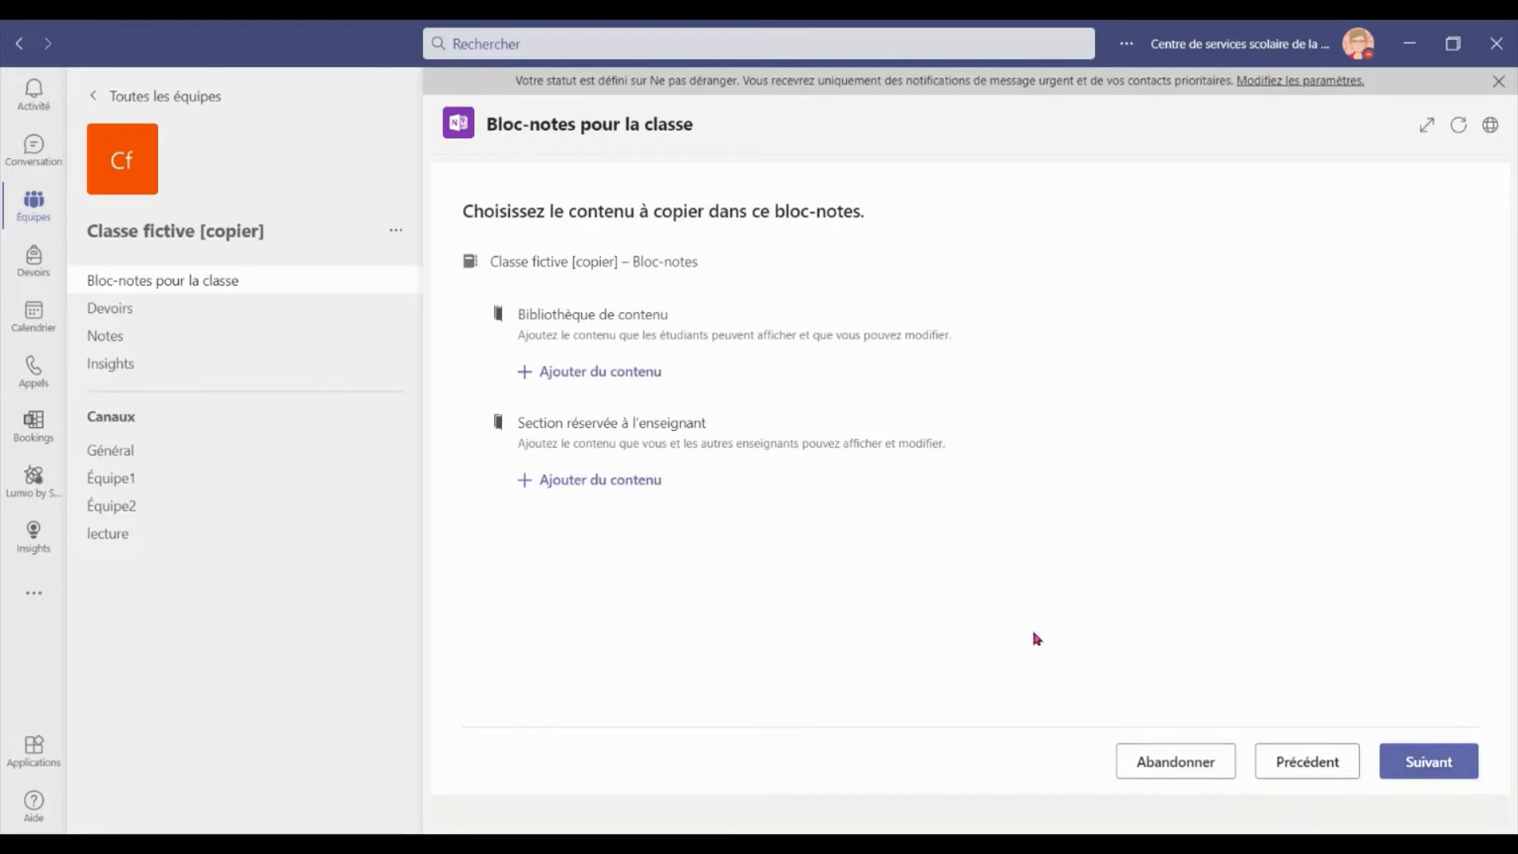
Choose Classe fictive – Bloc-notes as the source notebook for content added to the Bibliothèque de contenu.
{"action": "left_click_drag", "start_coordinate": [514, 314], "coordinate": [678, 324]}
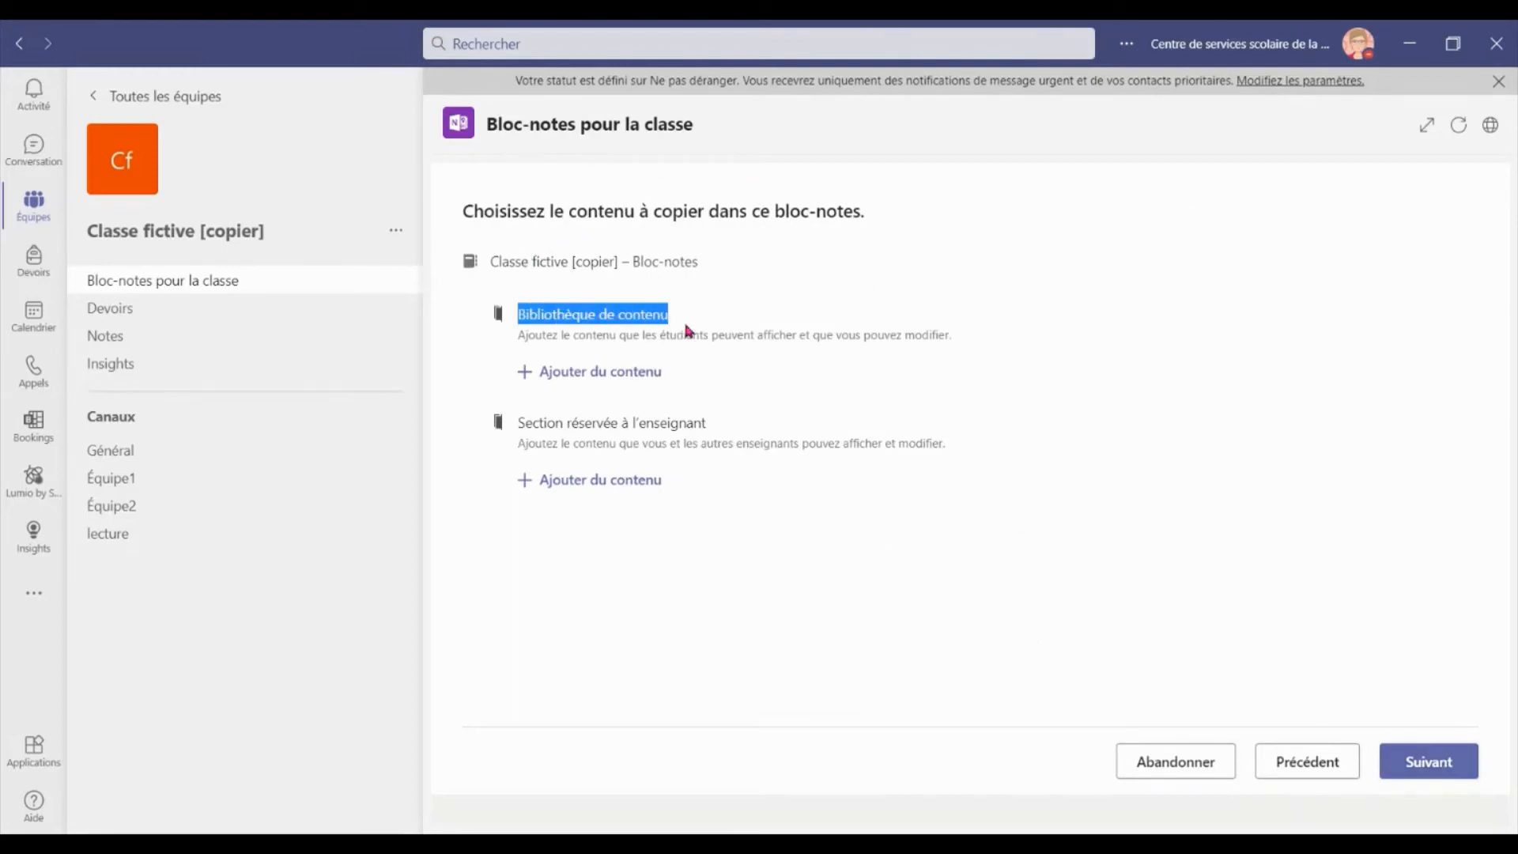
{"action": "left_click_drag", "start_coordinate": [519, 433], "coordinate": [726, 424]}
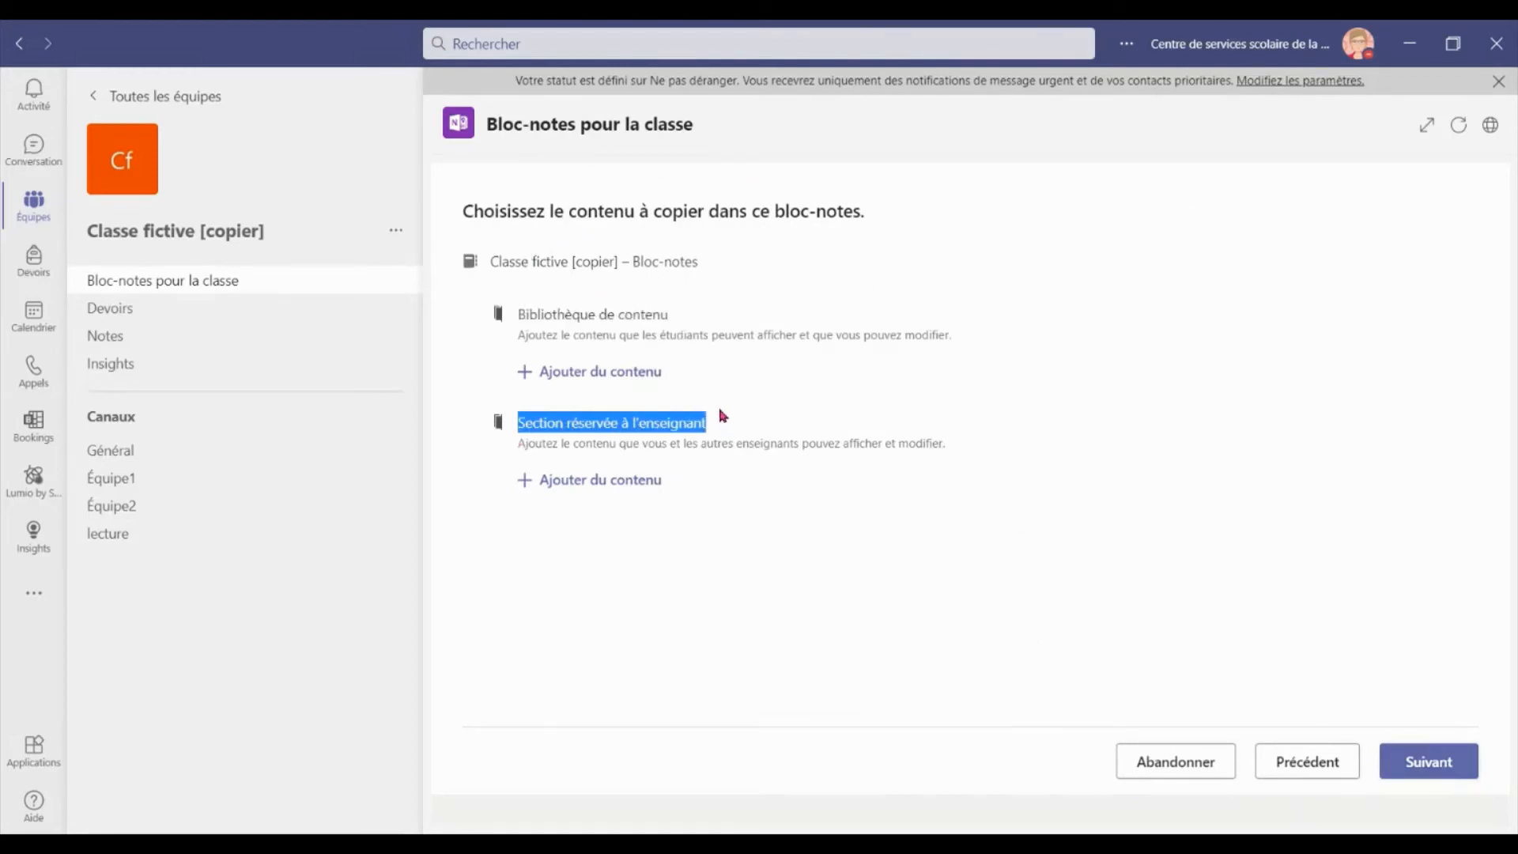
{"action": "left_click", "coordinate": [665, 382]}
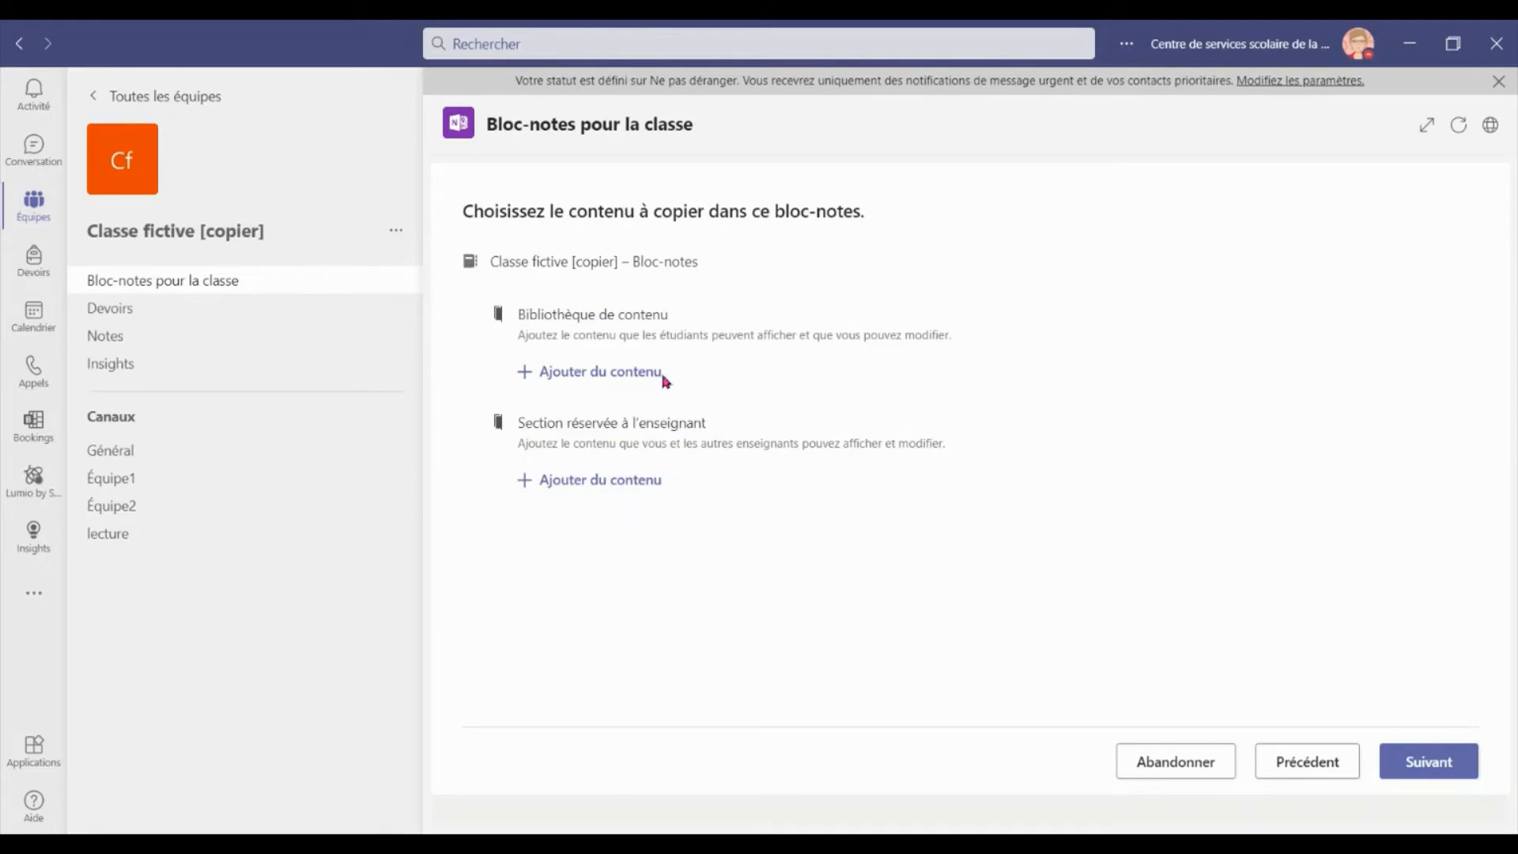
{"action": "left_click", "coordinate": [578, 374]}
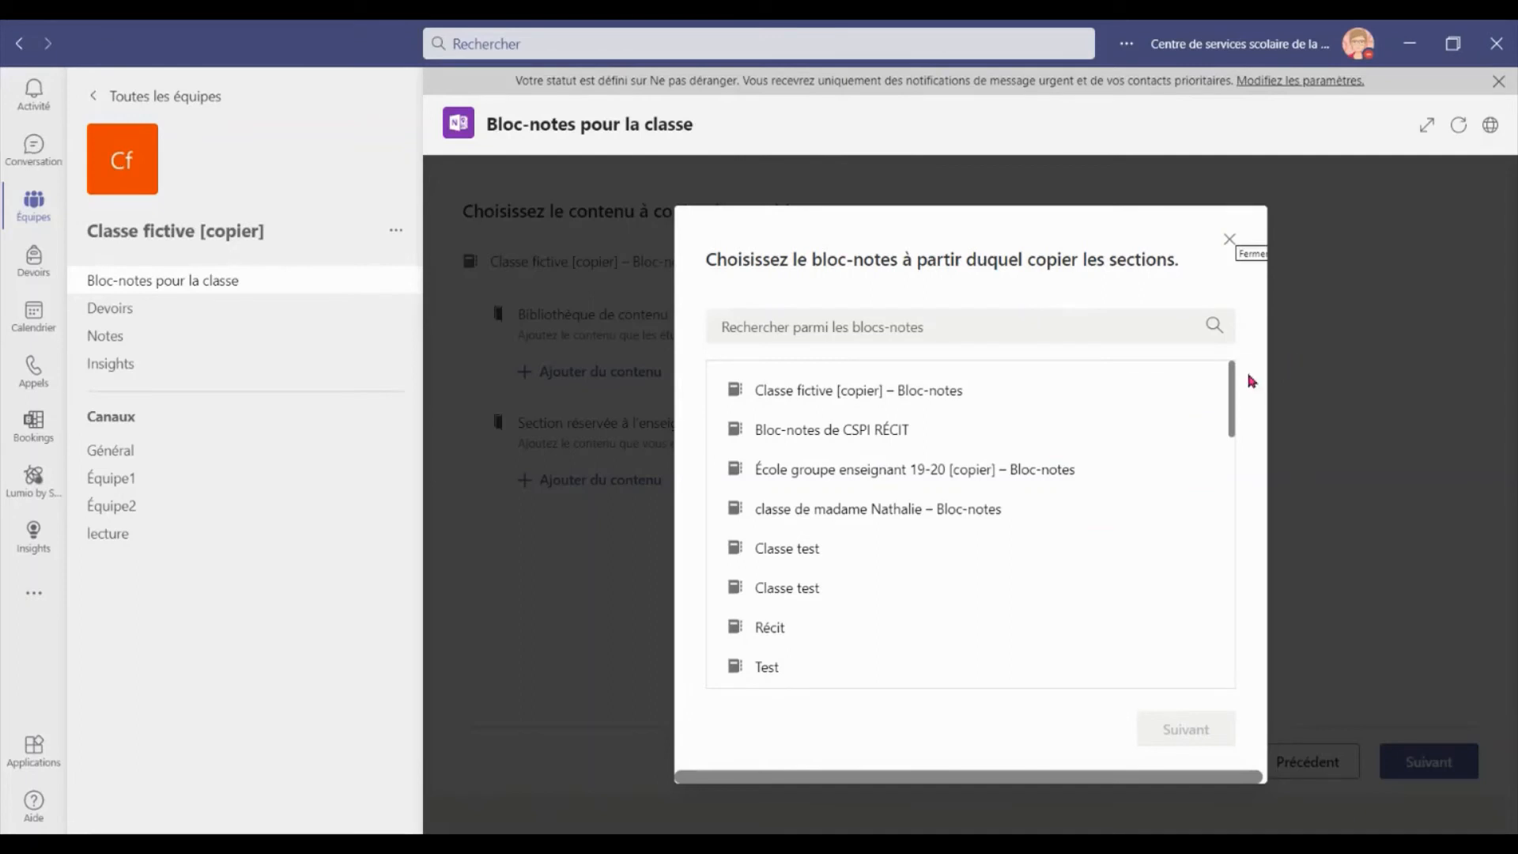
{"action": "left_click_drag", "start_coordinate": [1231, 396], "coordinate": [1260, 467]}
{"action": "left_click", "coordinate": [901, 607]}
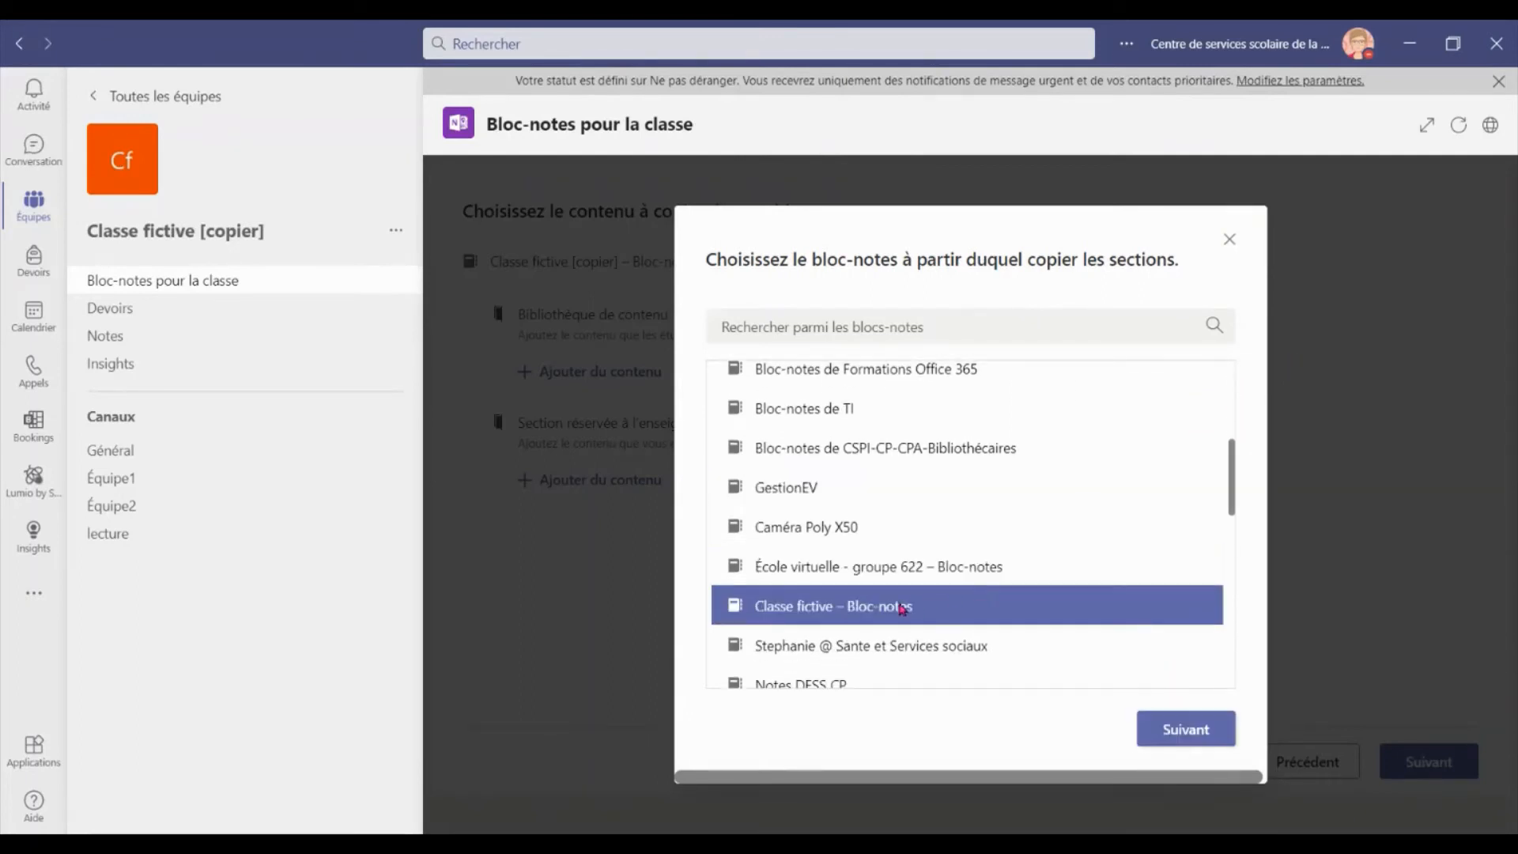
{"action": "left_click", "coordinate": [1194, 720]}
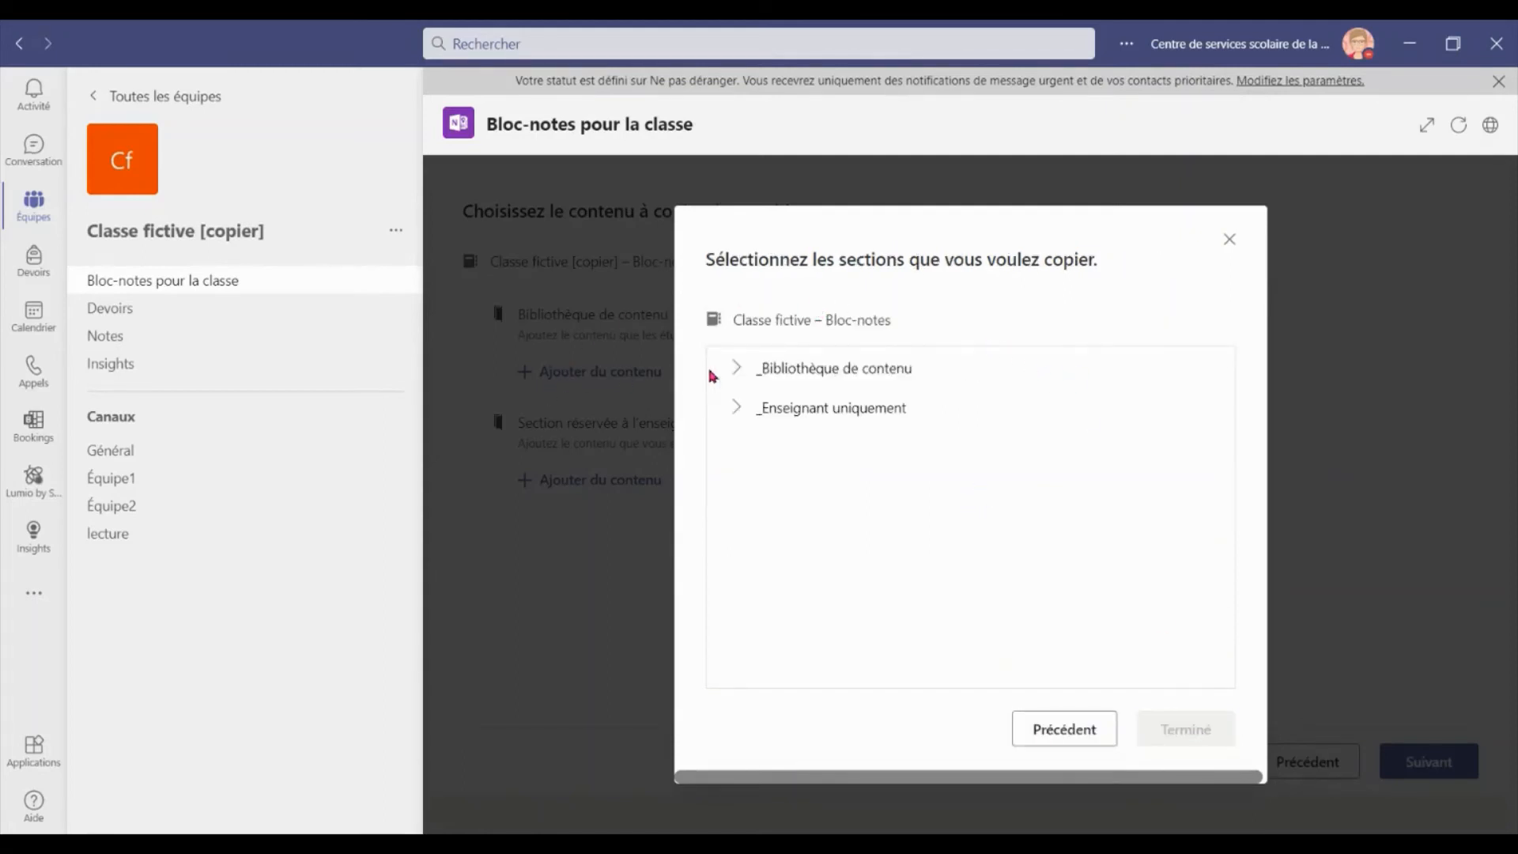
Add the sections Accueil, Grammaire, Leçons and Plan de travail from _Bibliothèque de contenu to the content library.
{"action": "left_click", "coordinate": [737, 367]}
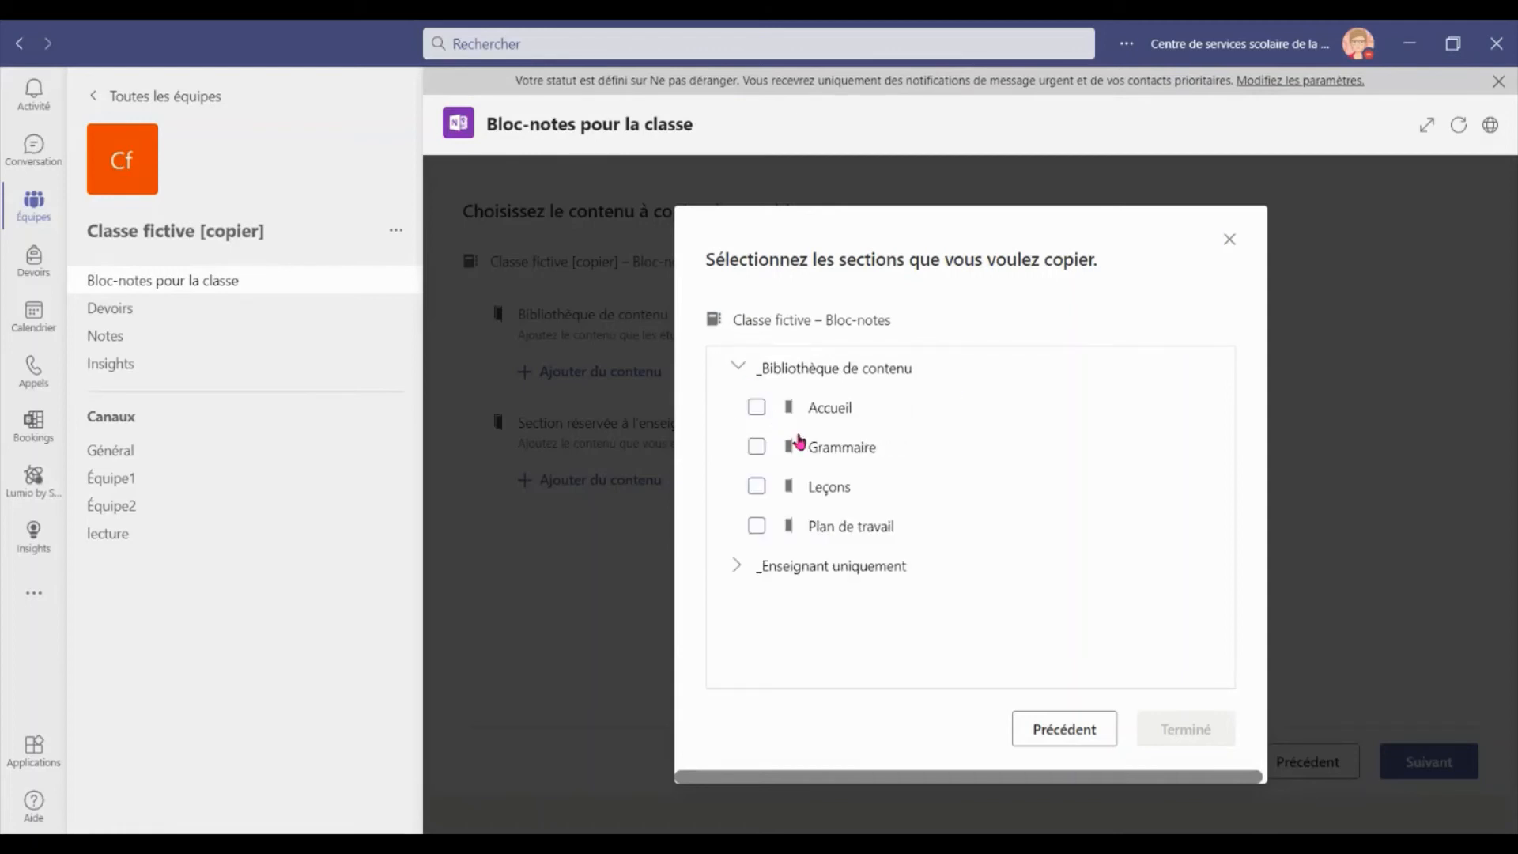
{"action": "left_click", "coordinate": [756, 407]}
{"action": "left_click", "coordinate": [757, 447]}
{"action": "left_click", "coordinate": [760, 485]}
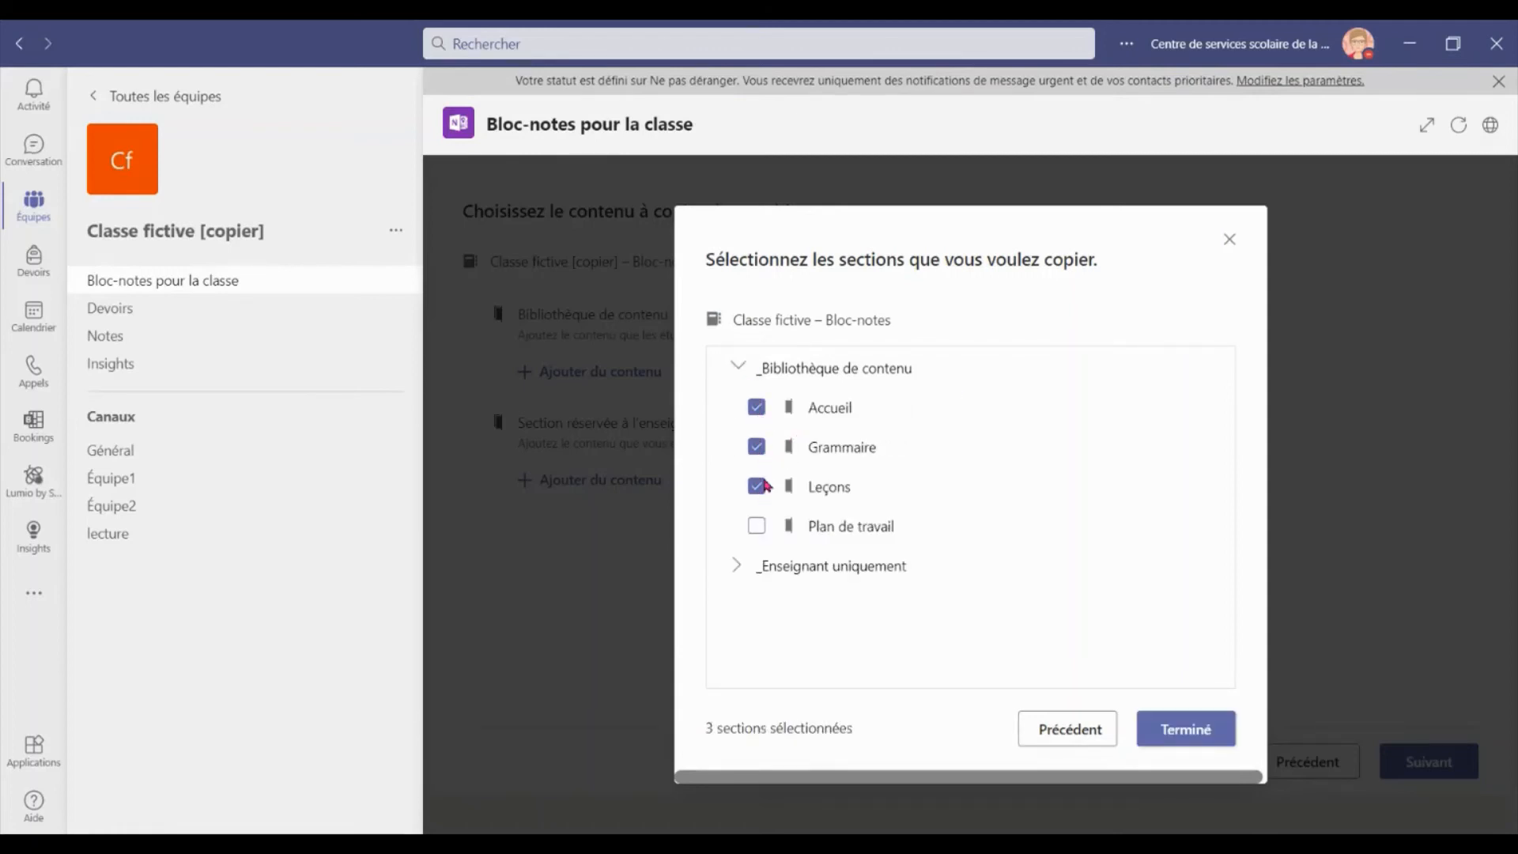
{"action": "left_click", "coordinate": [758, 527]}
{"action": "left_click", "coordinate": [1197, 746]}
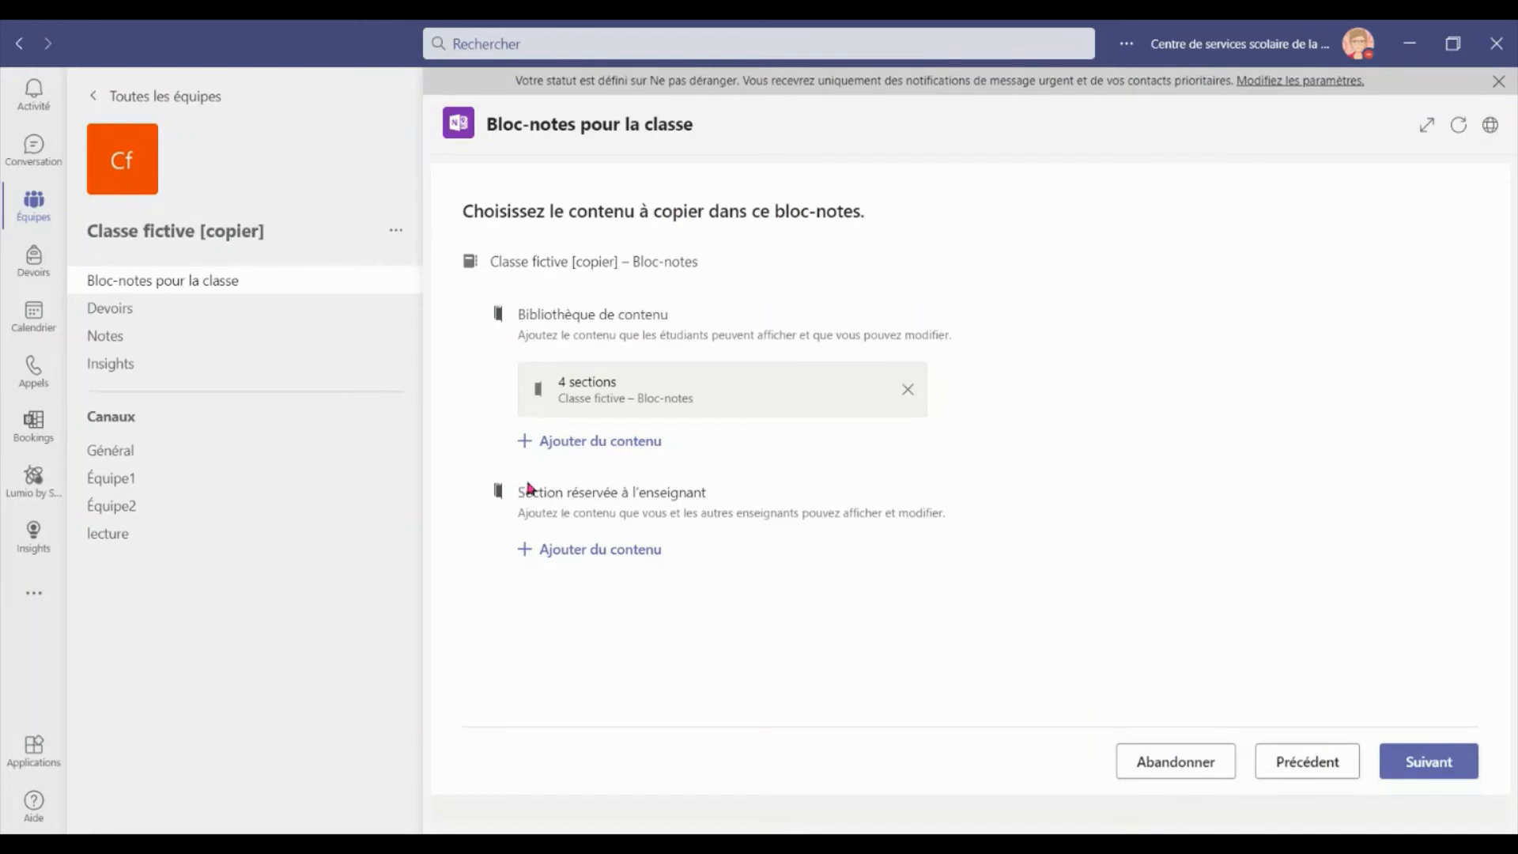
Choose Classe fictive – Bloc-notes as the source notebook for content added to the Section réservée à l'enseignant.
{"action": "left_click_drag", "start_coordinate": [530, 488], "coordinate": [719, 493]}
{"action": "left_click", "coordinate": [553, 554]}
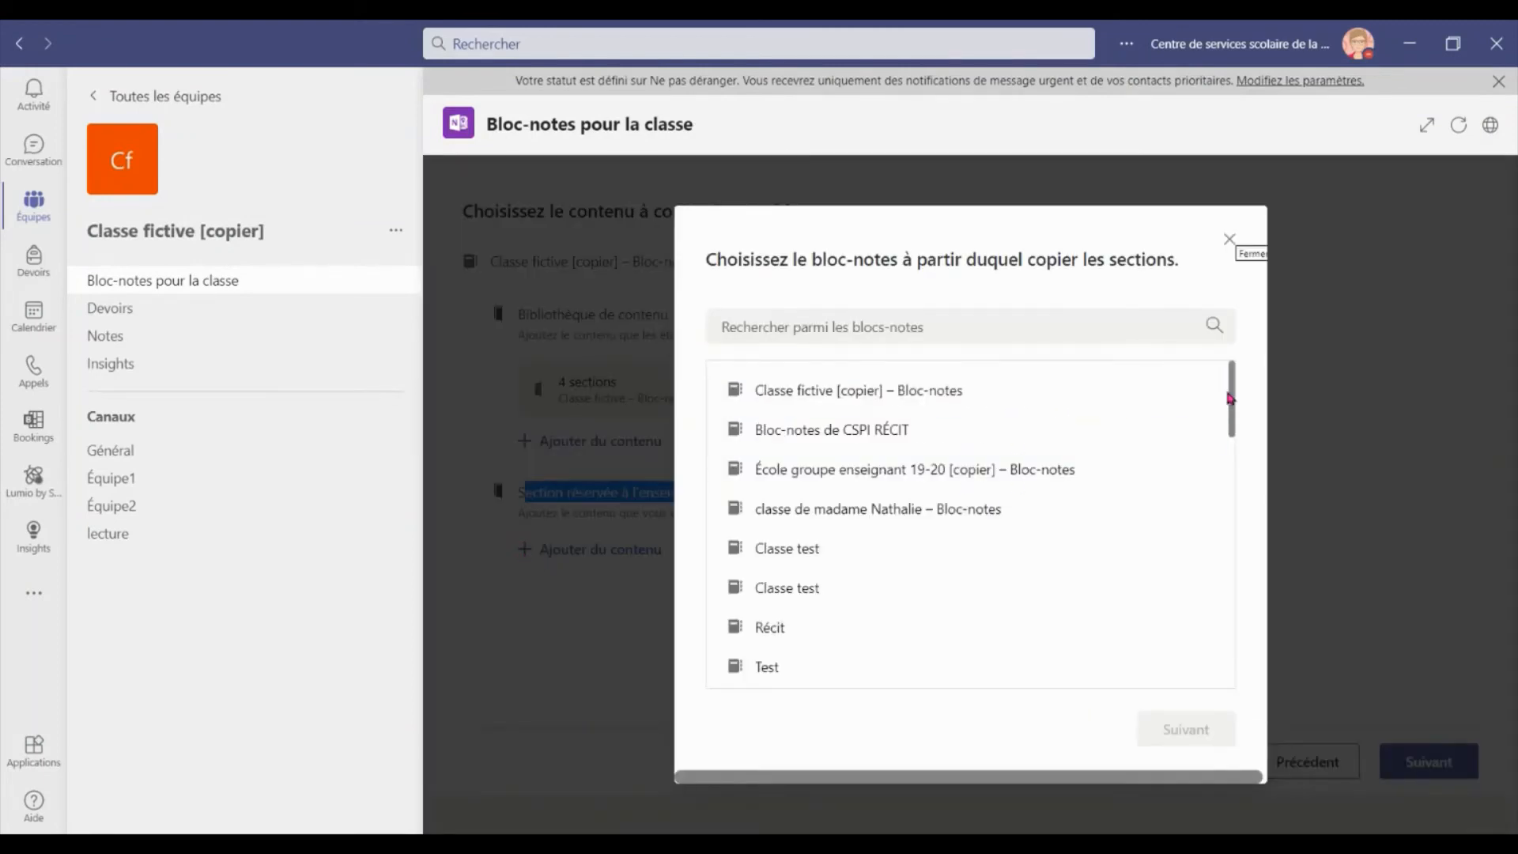
{"action": "left_click_drag", "start_coordinate": [1235, 388], "coordinate": [1238, 483]}
{"action": "left_click", "coordinate": [925, 541]}
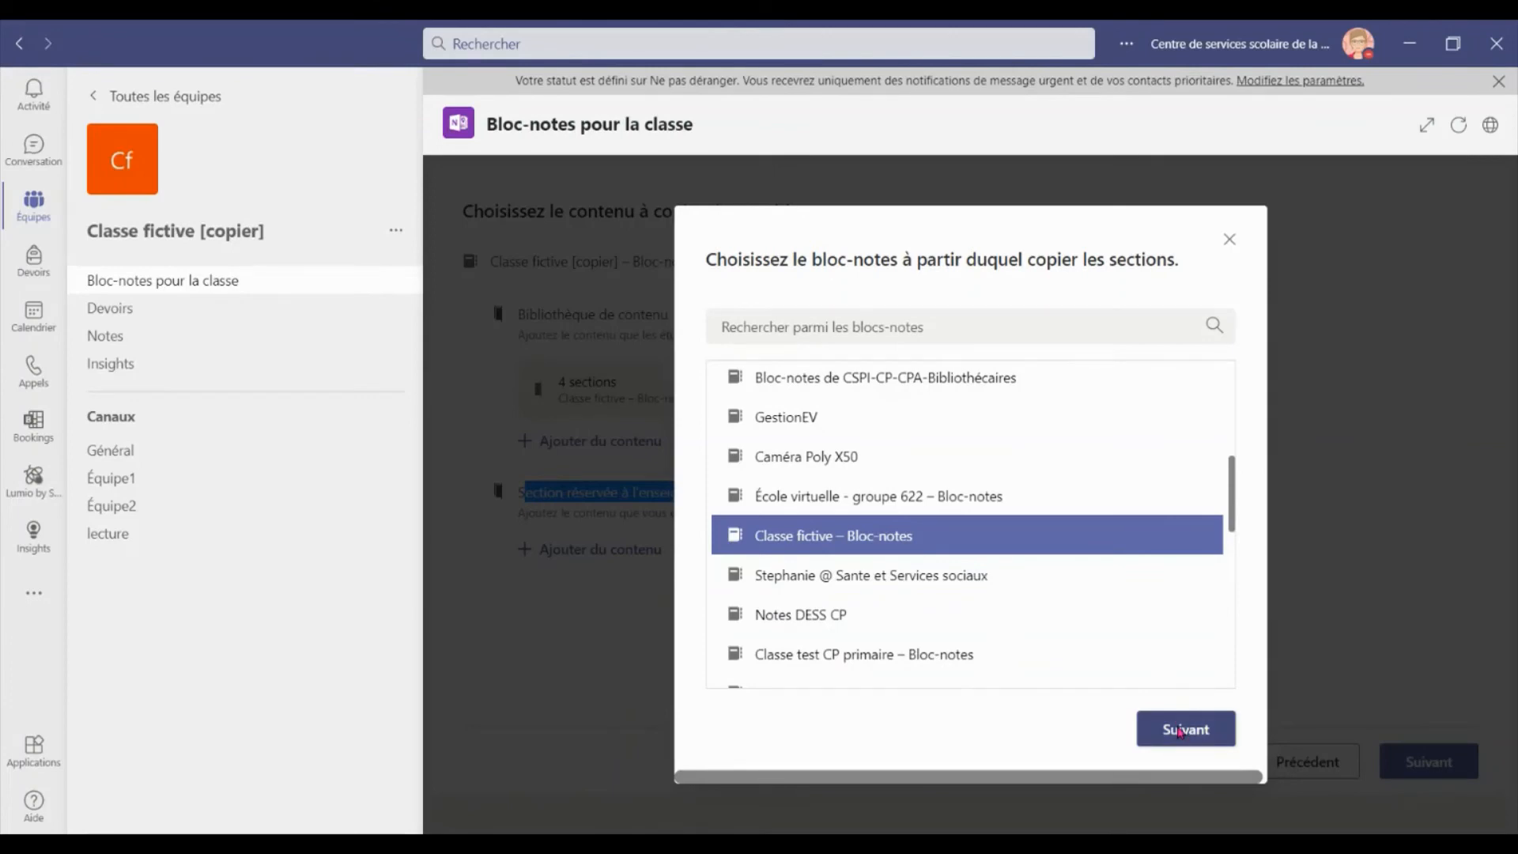
{"action": "left_click", "coordinate": [1193, 736]}
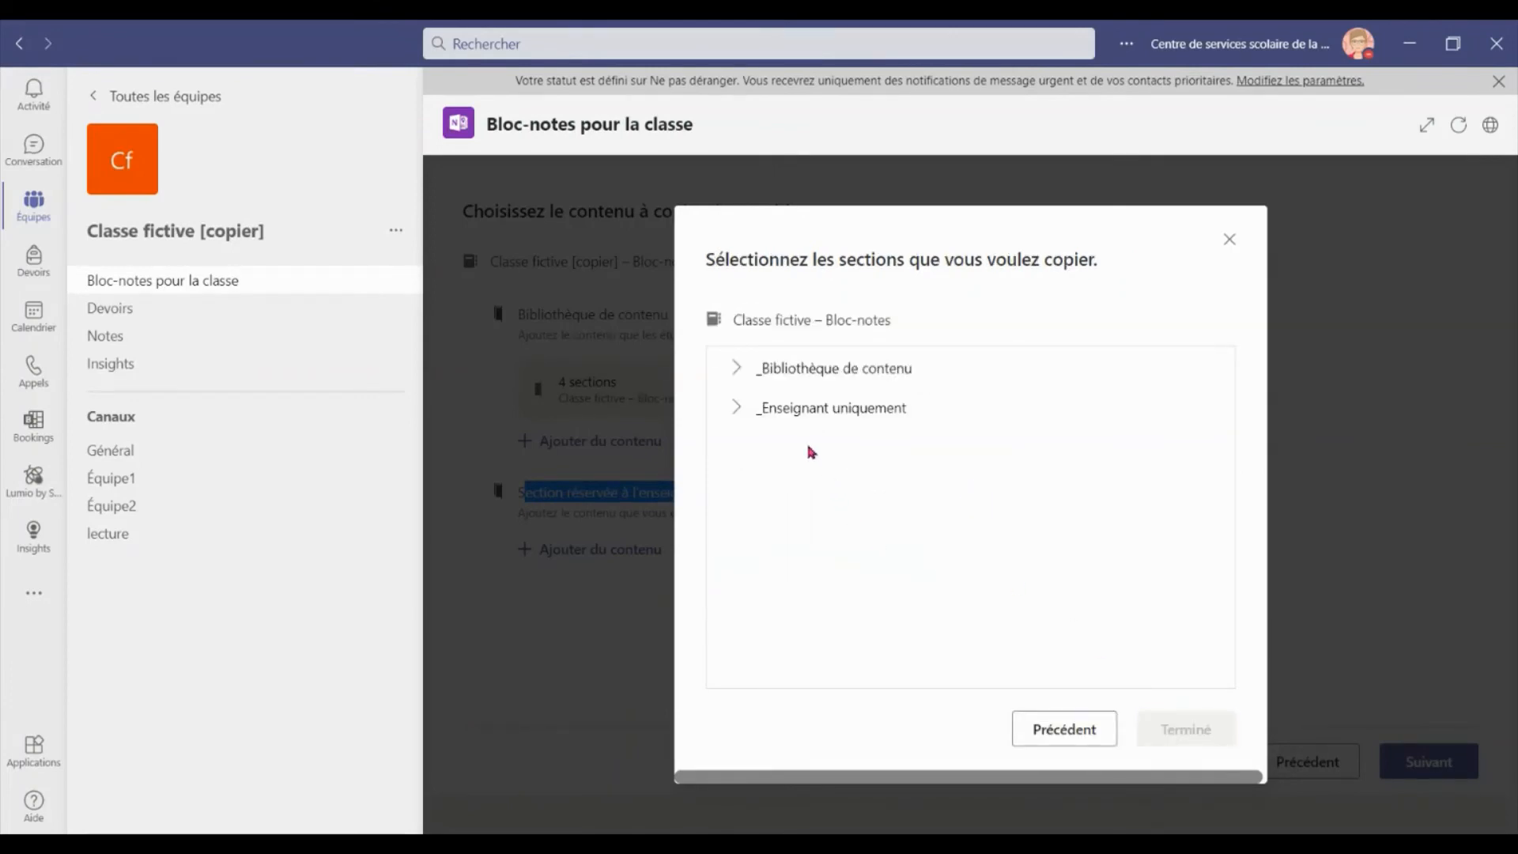
Select the sections Anglais, Devoirs, Formation, Lecture and Plan de travail from _Enseignant uniquement for copying.
{"action": "left_click", "coordinate": [778, 417]}
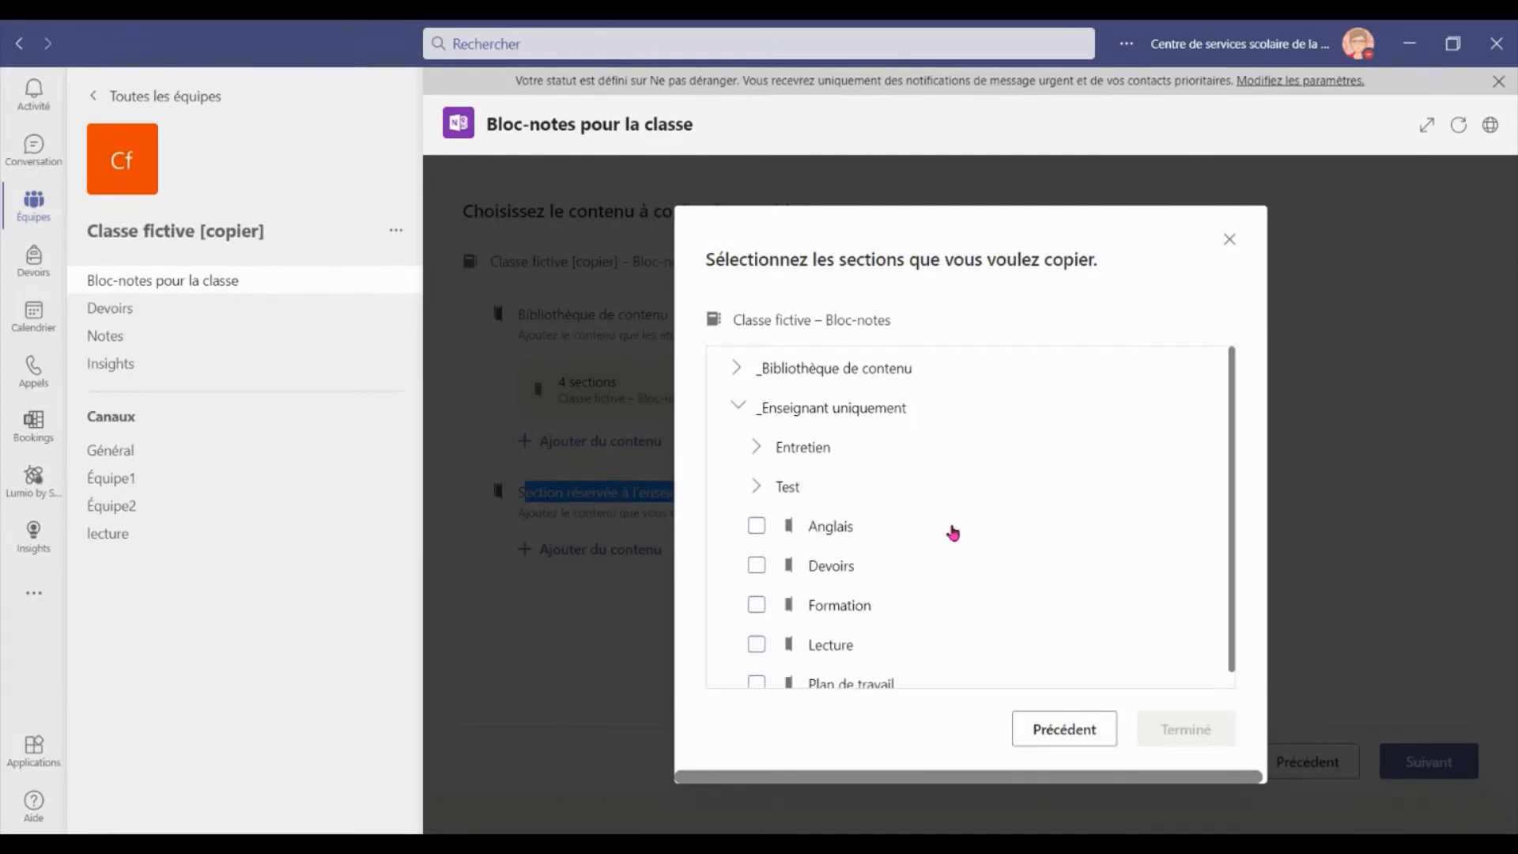
{"action": "left_click", "coordinate": [757, 525]}
{"action": "left_click", "coordinate": [757, 565]}
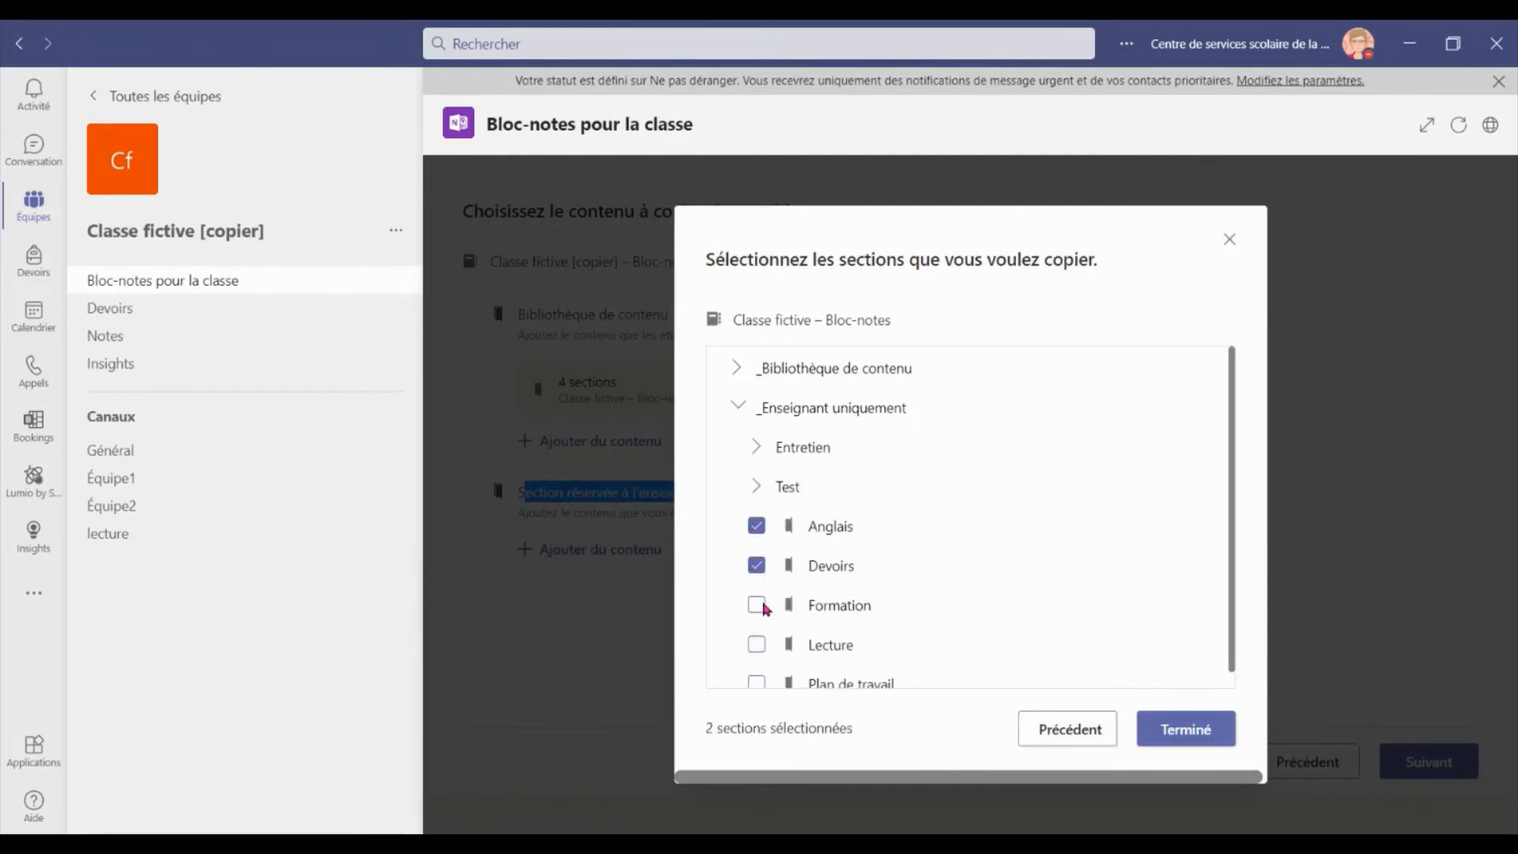
{"action": "left_click", "coordinate": [756, 605]}
{"action": "left_click", "coordinate": [756, 644]}
{"action": "left_click", "coordinate": [756, 683]}
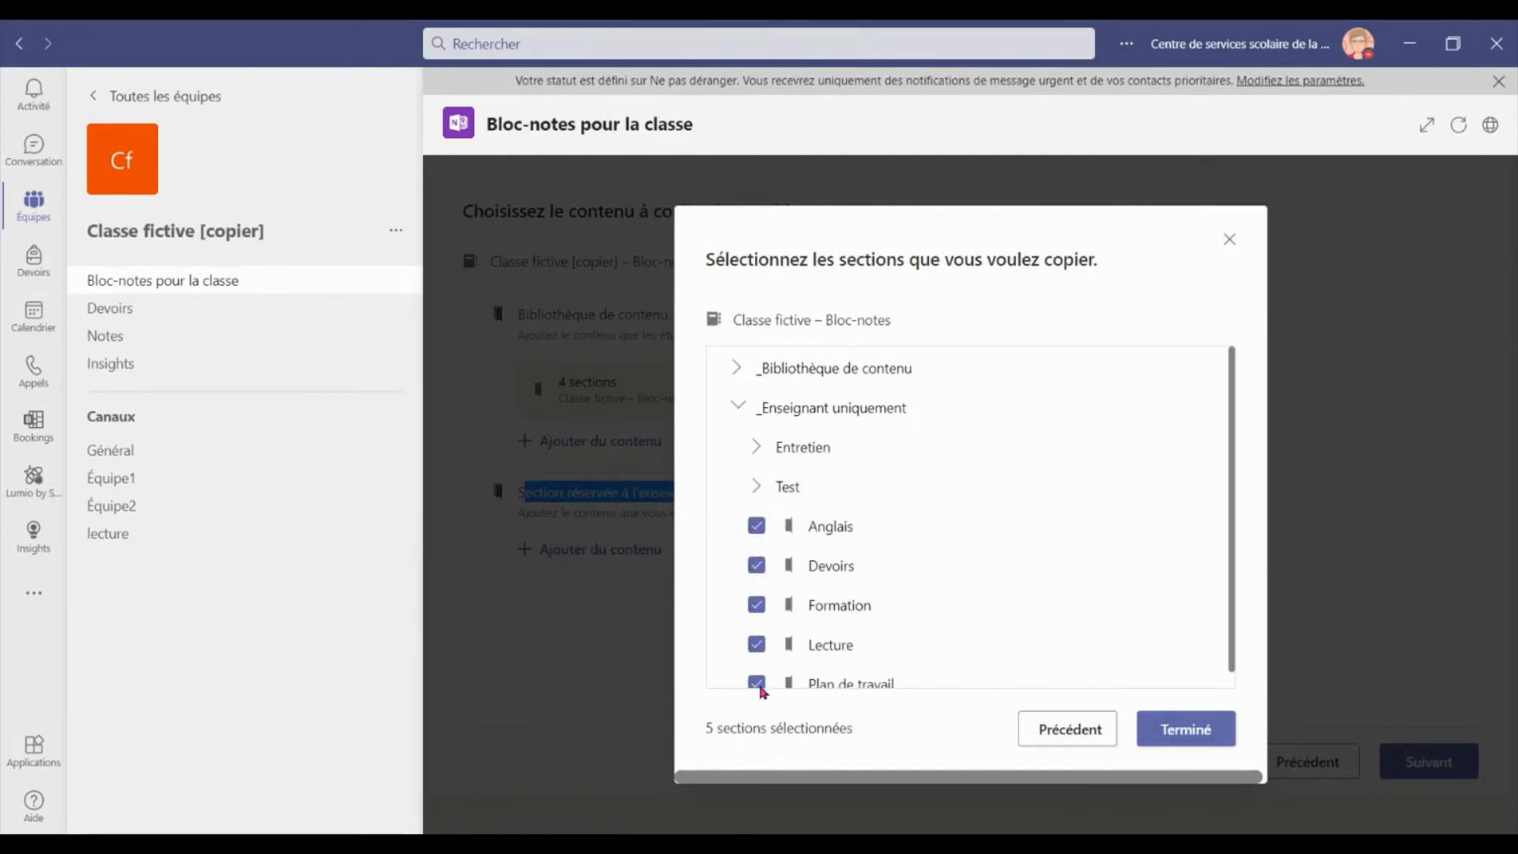
Include Étape 1, Étape 2 and Étape 3 from the Entretien group and add all selected sections to the teacher-only section.
{"action": "left_click", "coordinate": [757, 448]}
{"action": "left_click", "coordinate": [777, 486]}
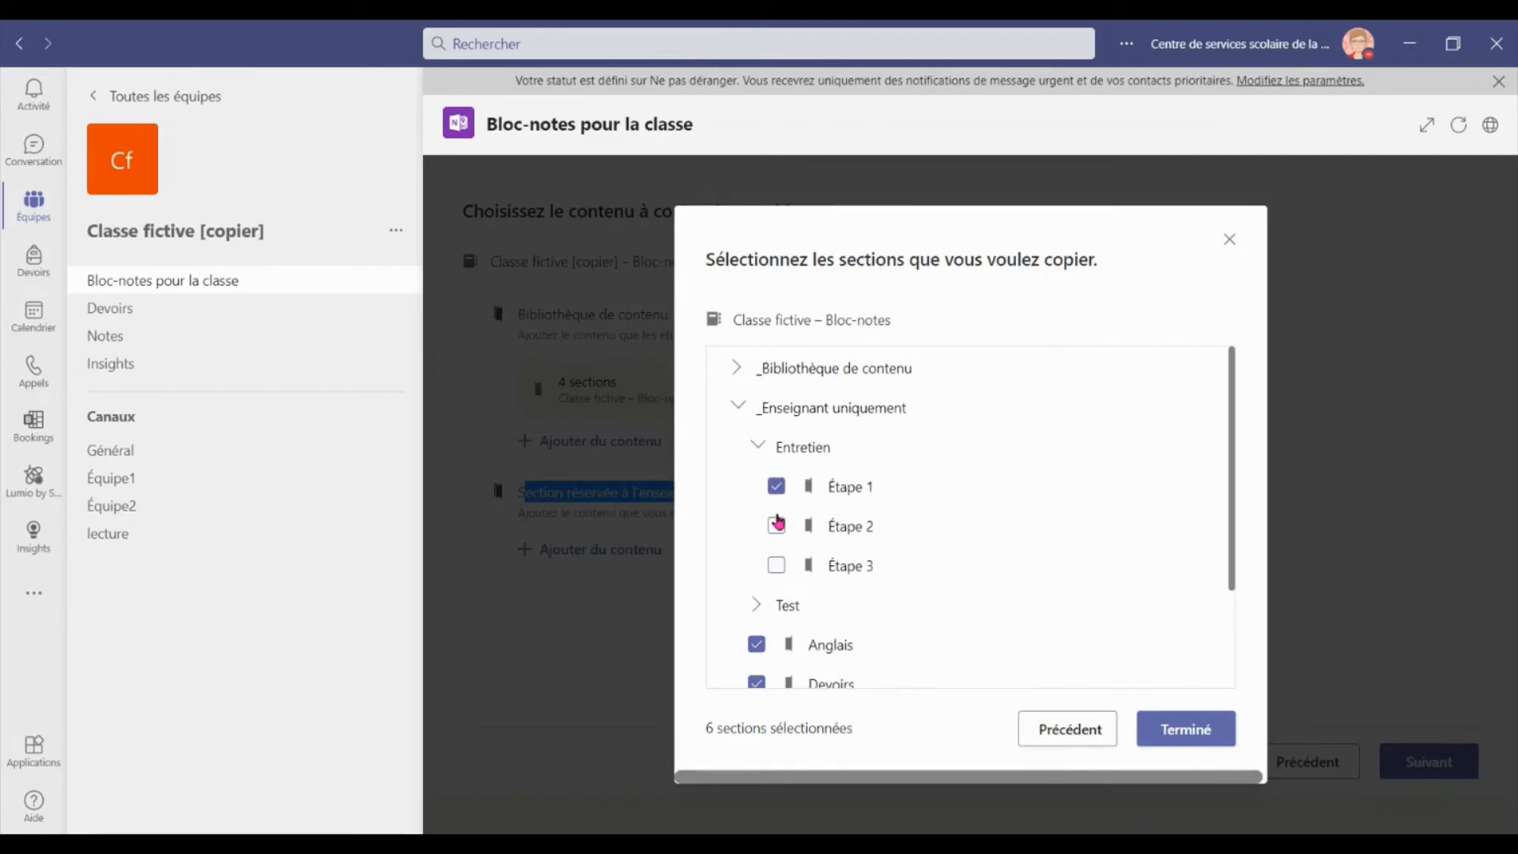
{"action": "left_click", "coordinate": [776, 526]}
{"action": "left_click", "coordinate": [777, 565]}
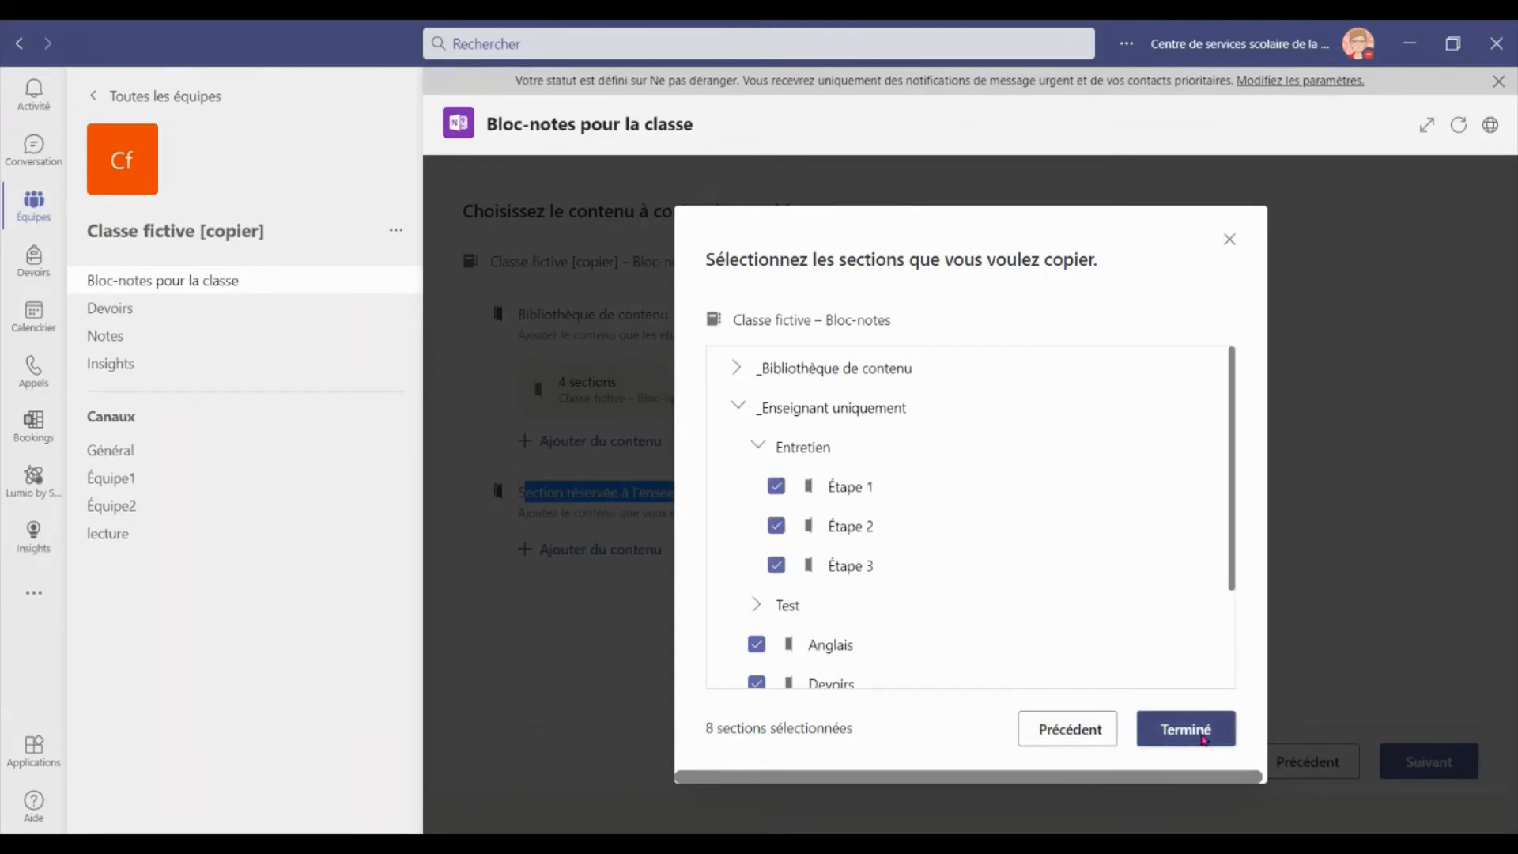
{"action": "left_click", "coordinate": [1186, 729]}
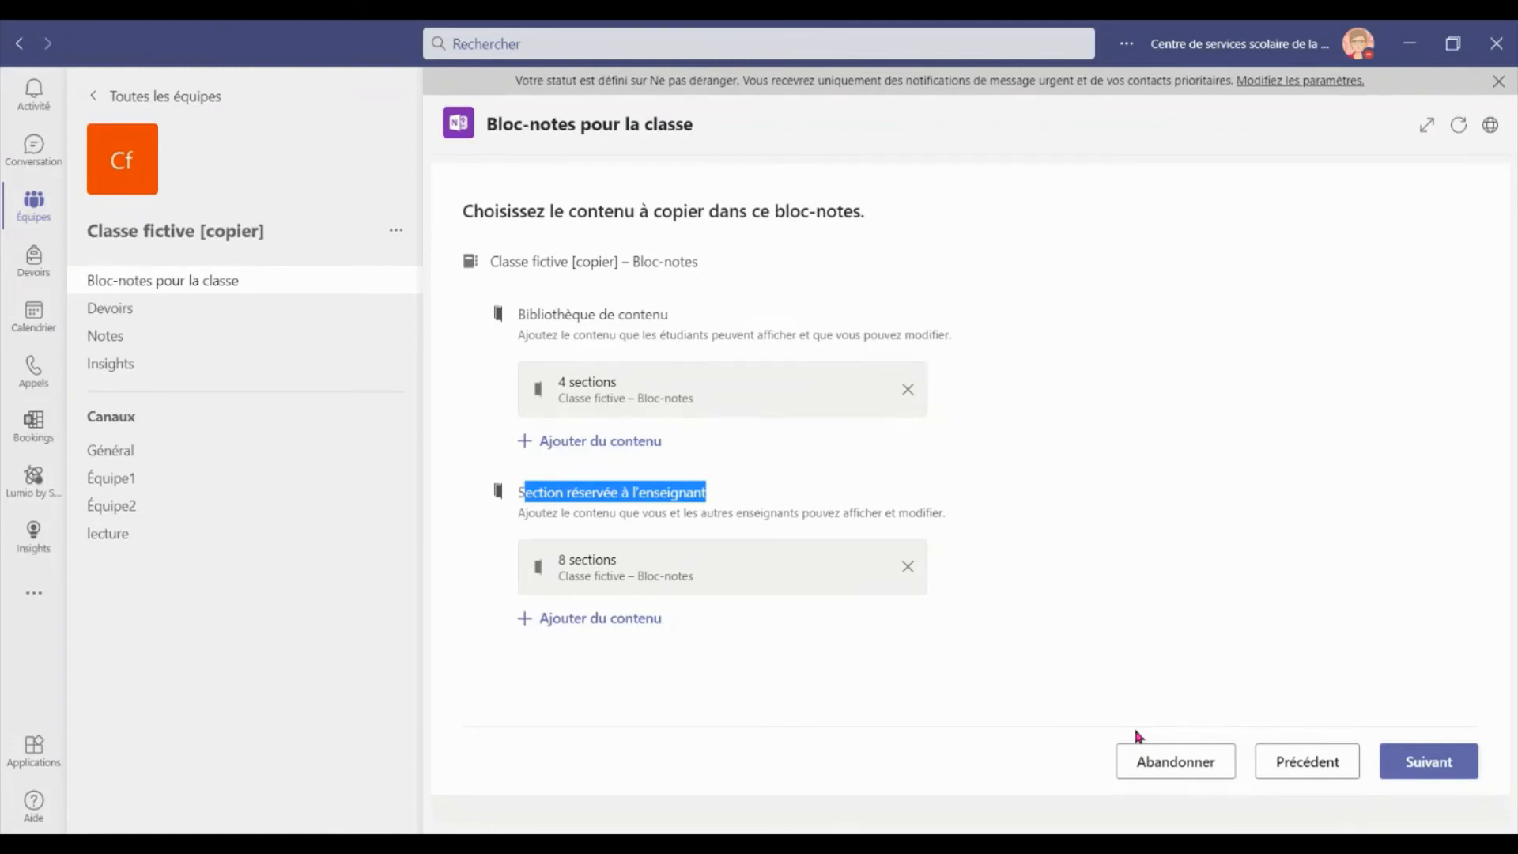
Proceed to the students' private space and remove the suggested sections Questionnaires, Travail à domicile and Notes de cours.
{"action": "left_click", "coordinate": [1432, 762]}
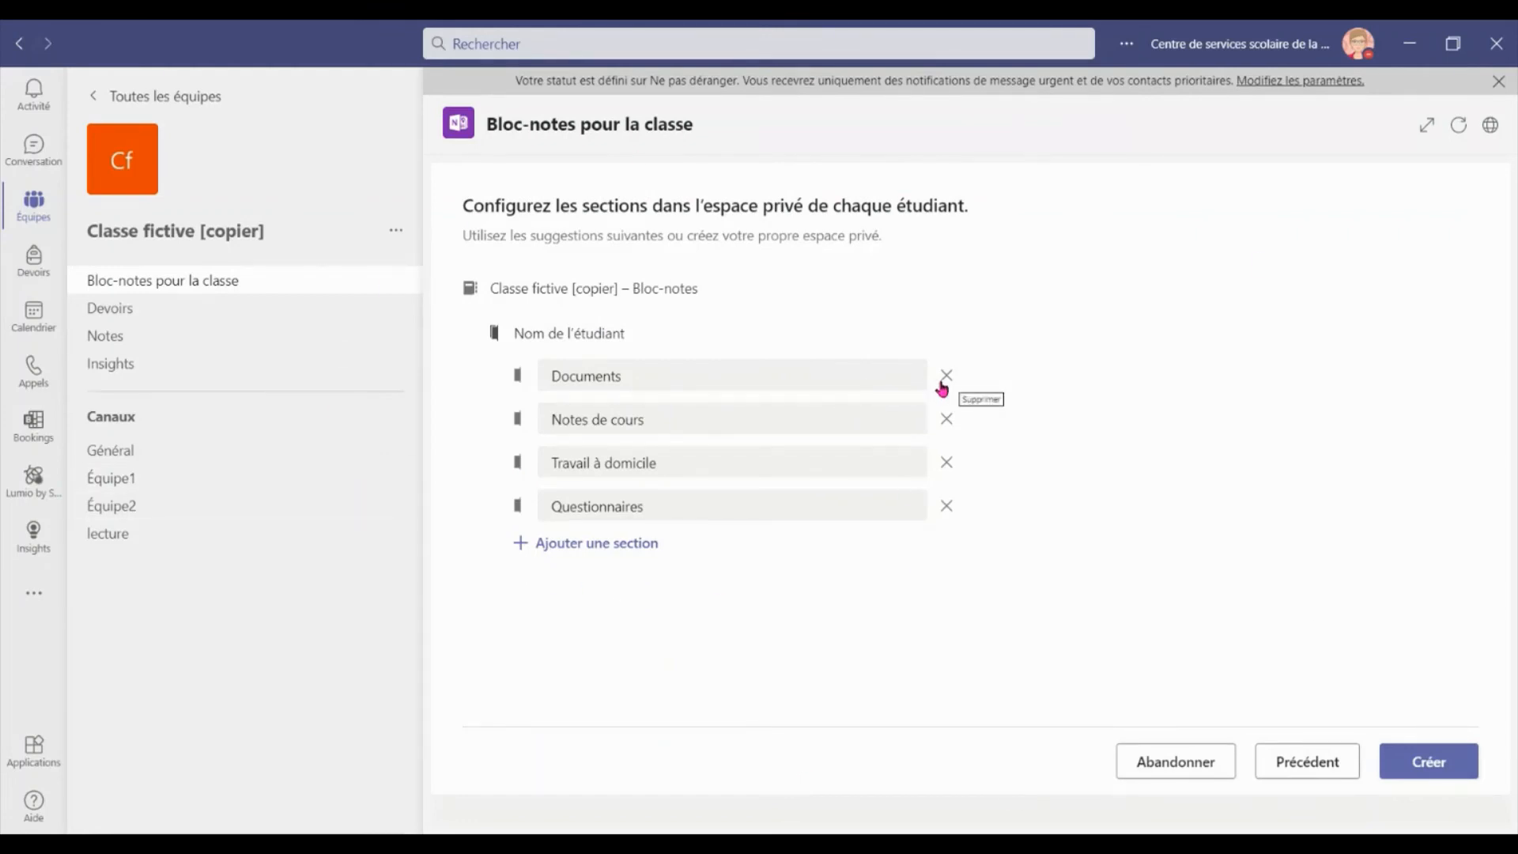
{"action": "left_click", "coordinate": [946, 508]}
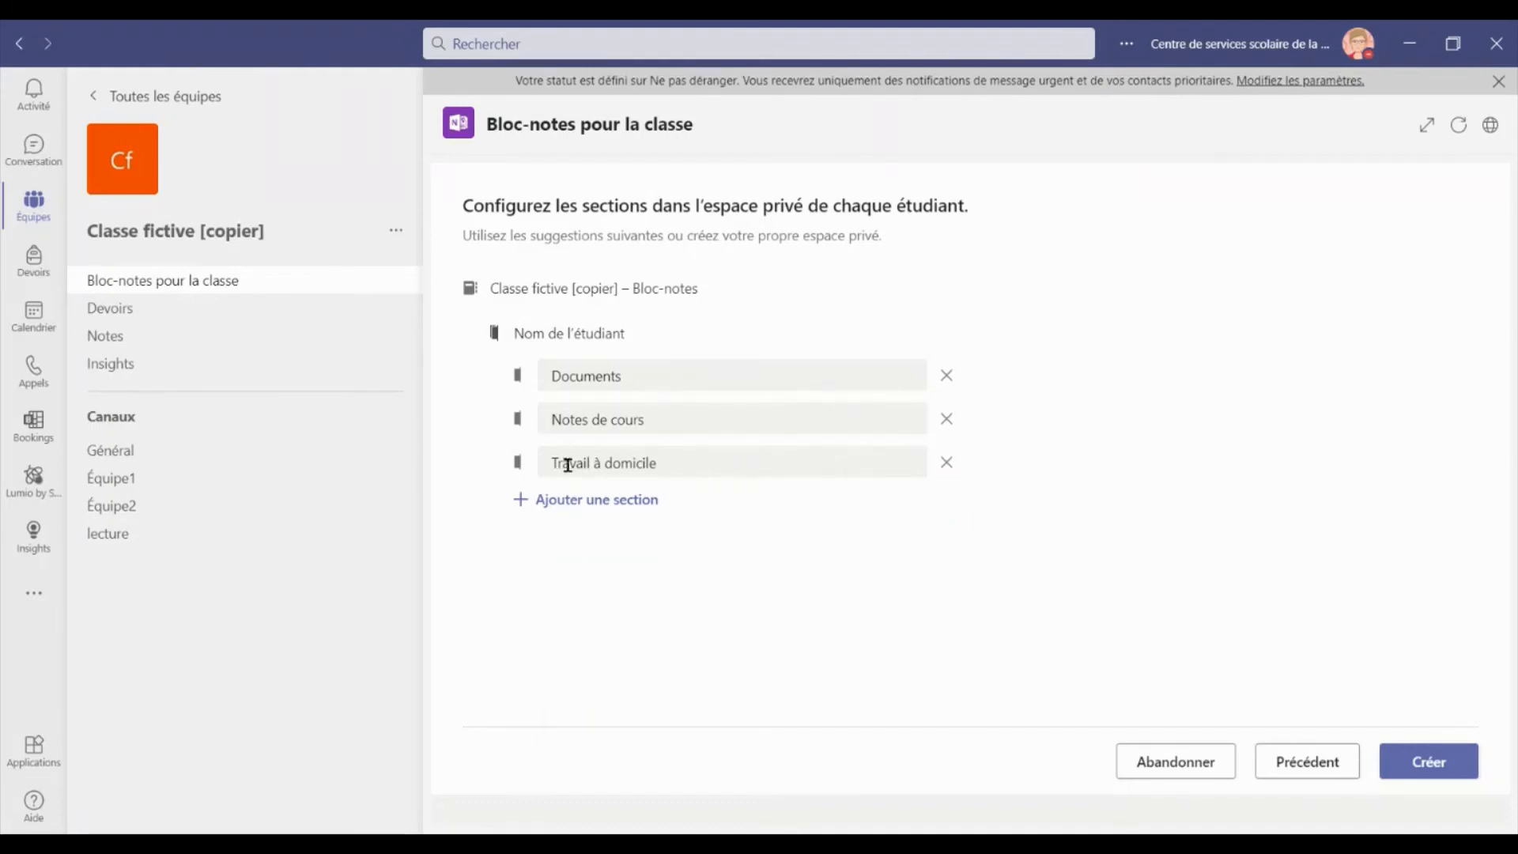
{"action": "left_click", "coordinate": [946, 463]}
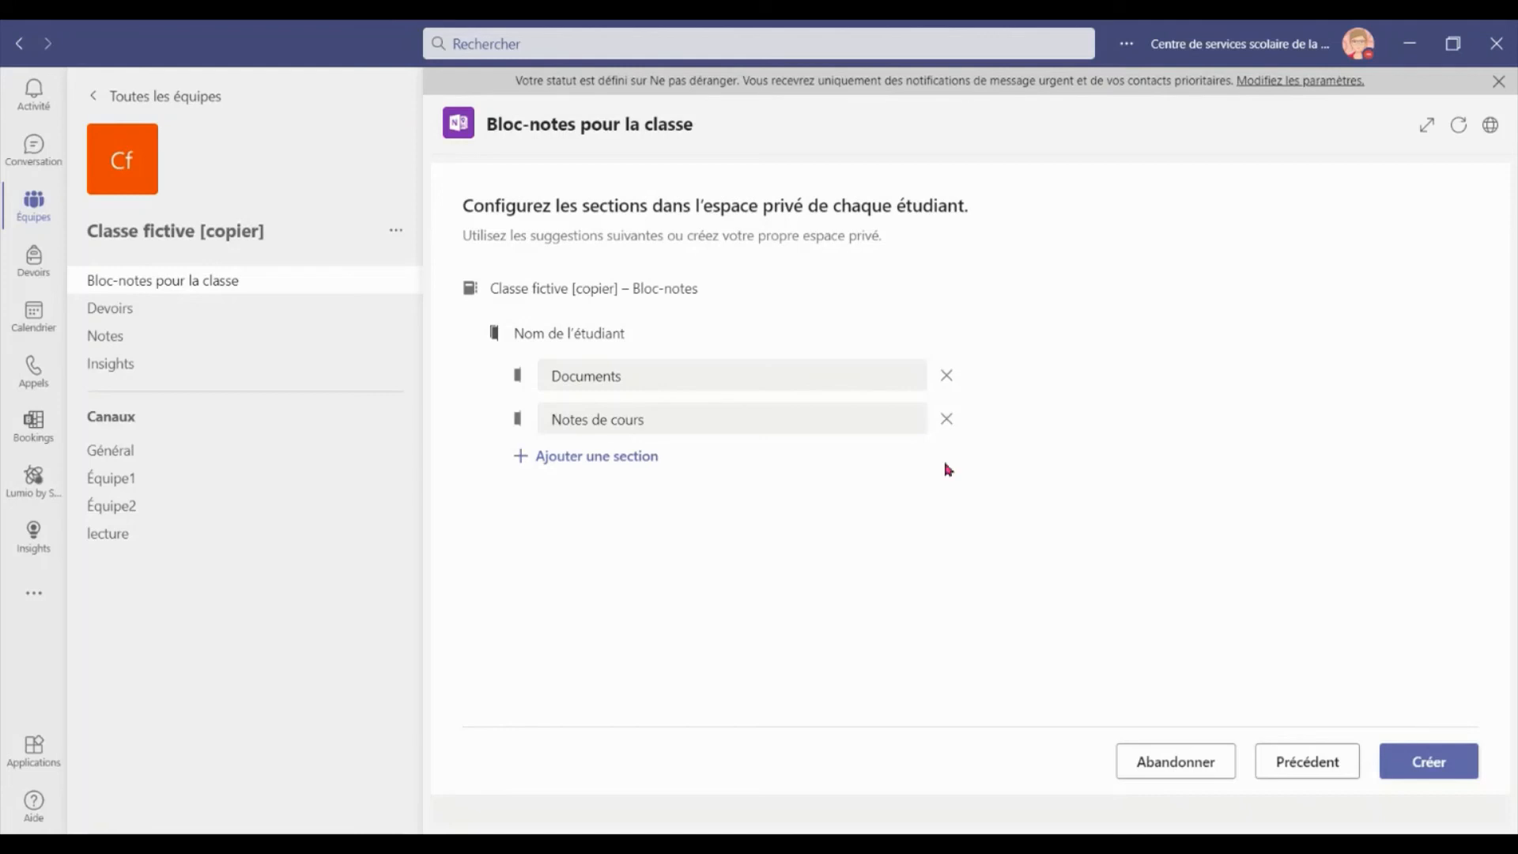
{"action": "left_click", "coordinate": [947, 419]}
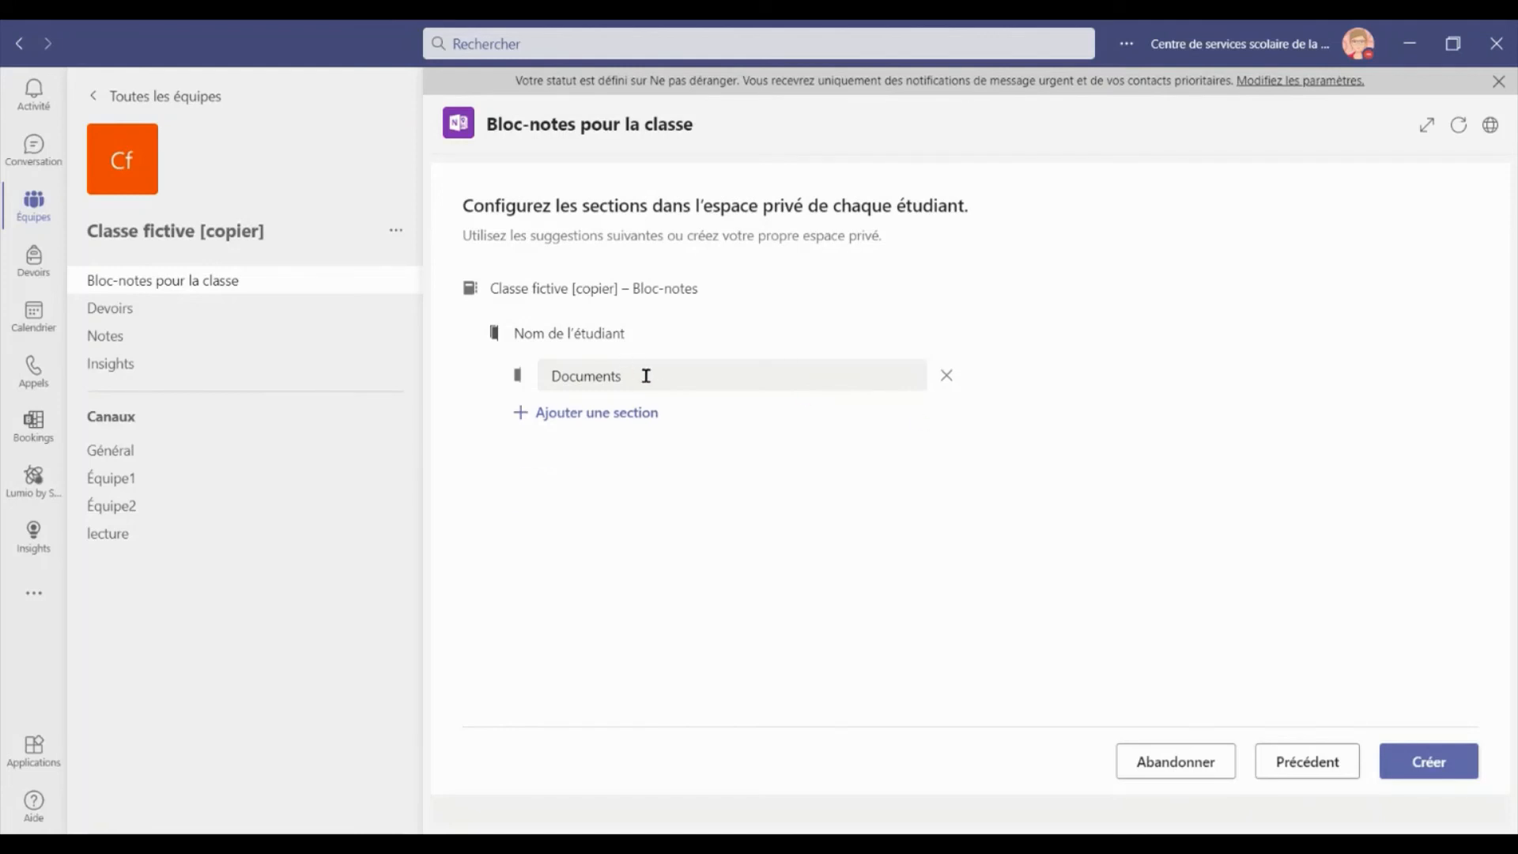
Rename the remaining student section Documents as Devoirs, create the class notebook and acknowledge the completion notice.
{"action": "left_click_drag", "start_coordinate": [647, 376], "coordinate": [553, 375]}
{"action": "type", "text": "Devoirs"}
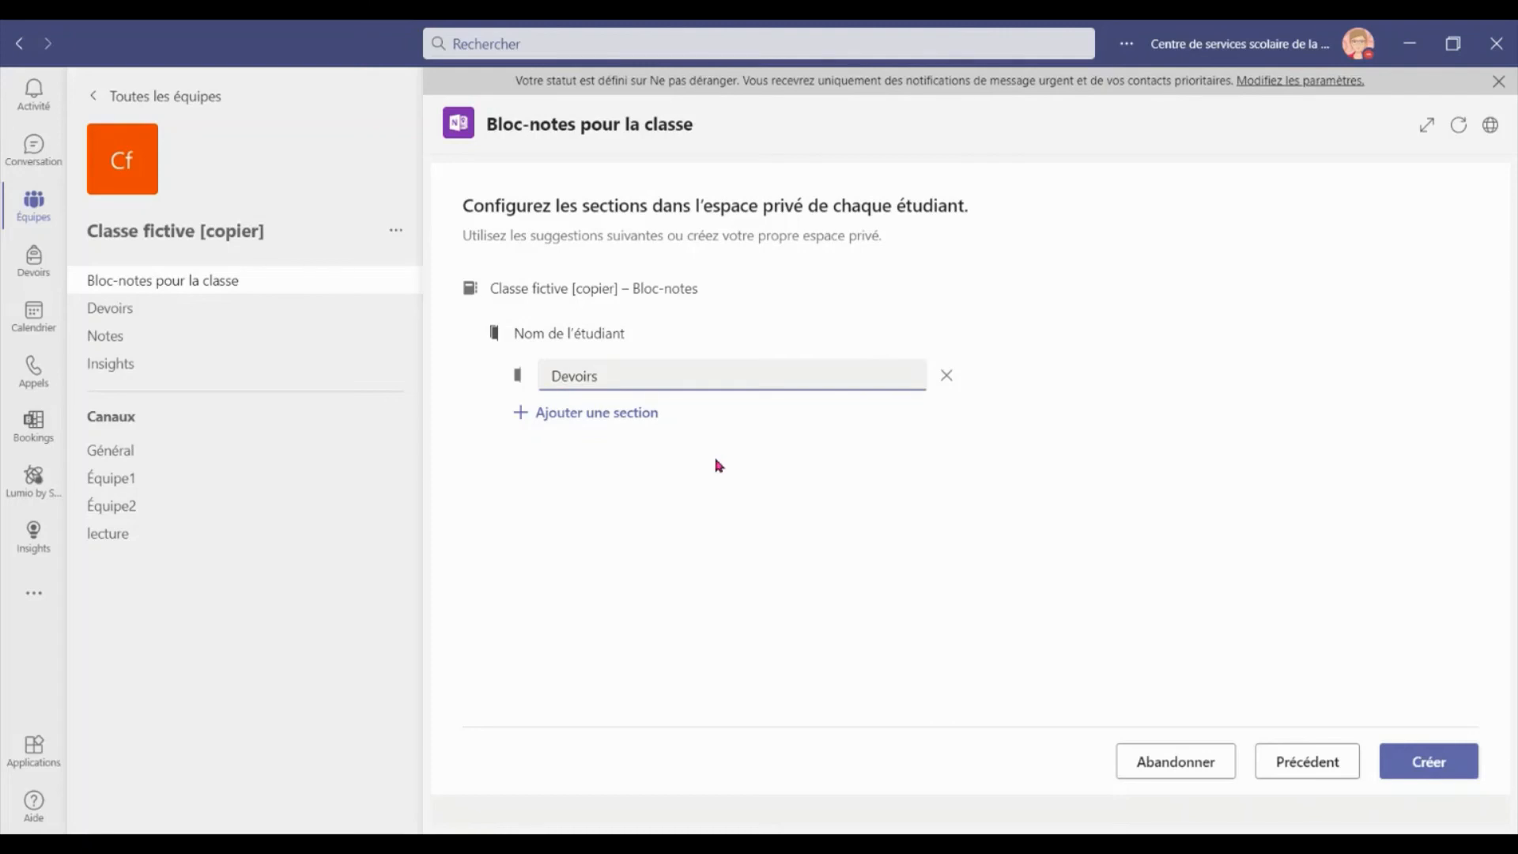
{"action": "left_click", "coordinate": [1433, 770]}
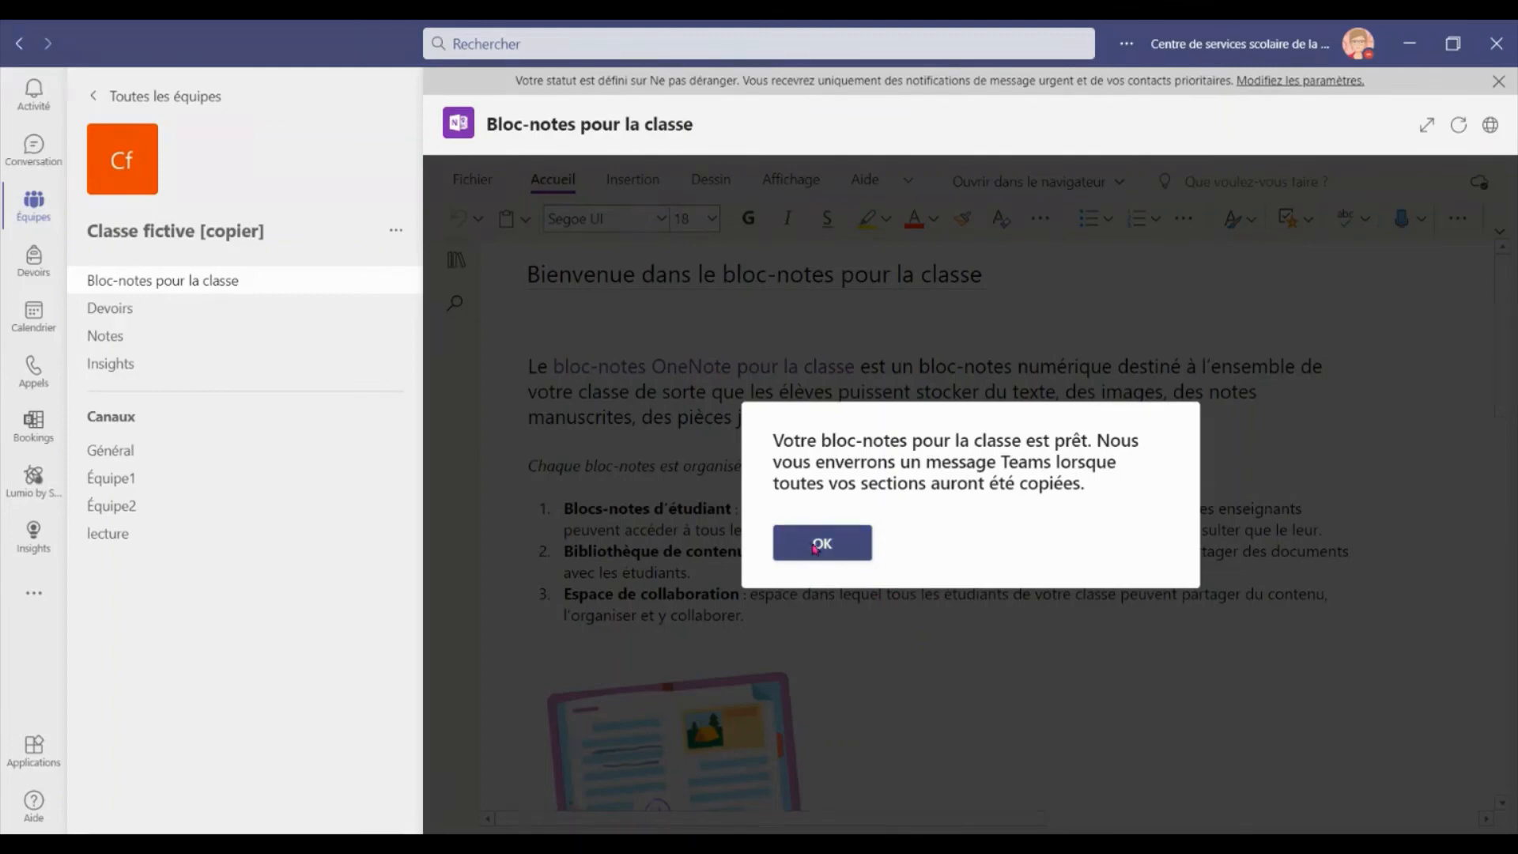
{"action": "left_click", "coordinate": [856, 553]}
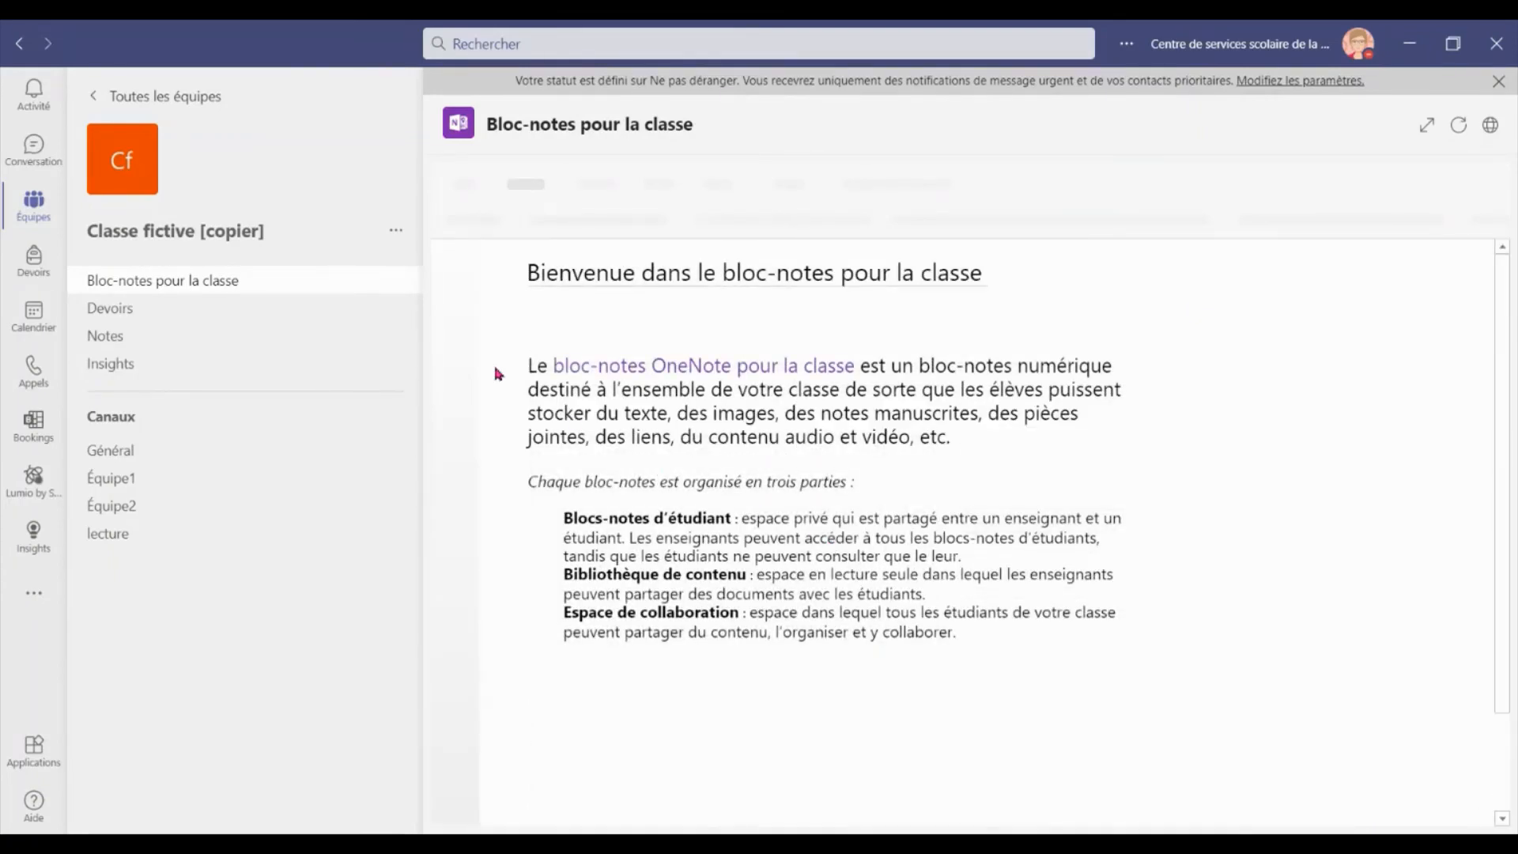
Show the new notebook's navigation and examine the sections under _Bibliothèque de contenu and _Collaboration Space.
{"action": "left_click", "coordinate": [452, 263]}
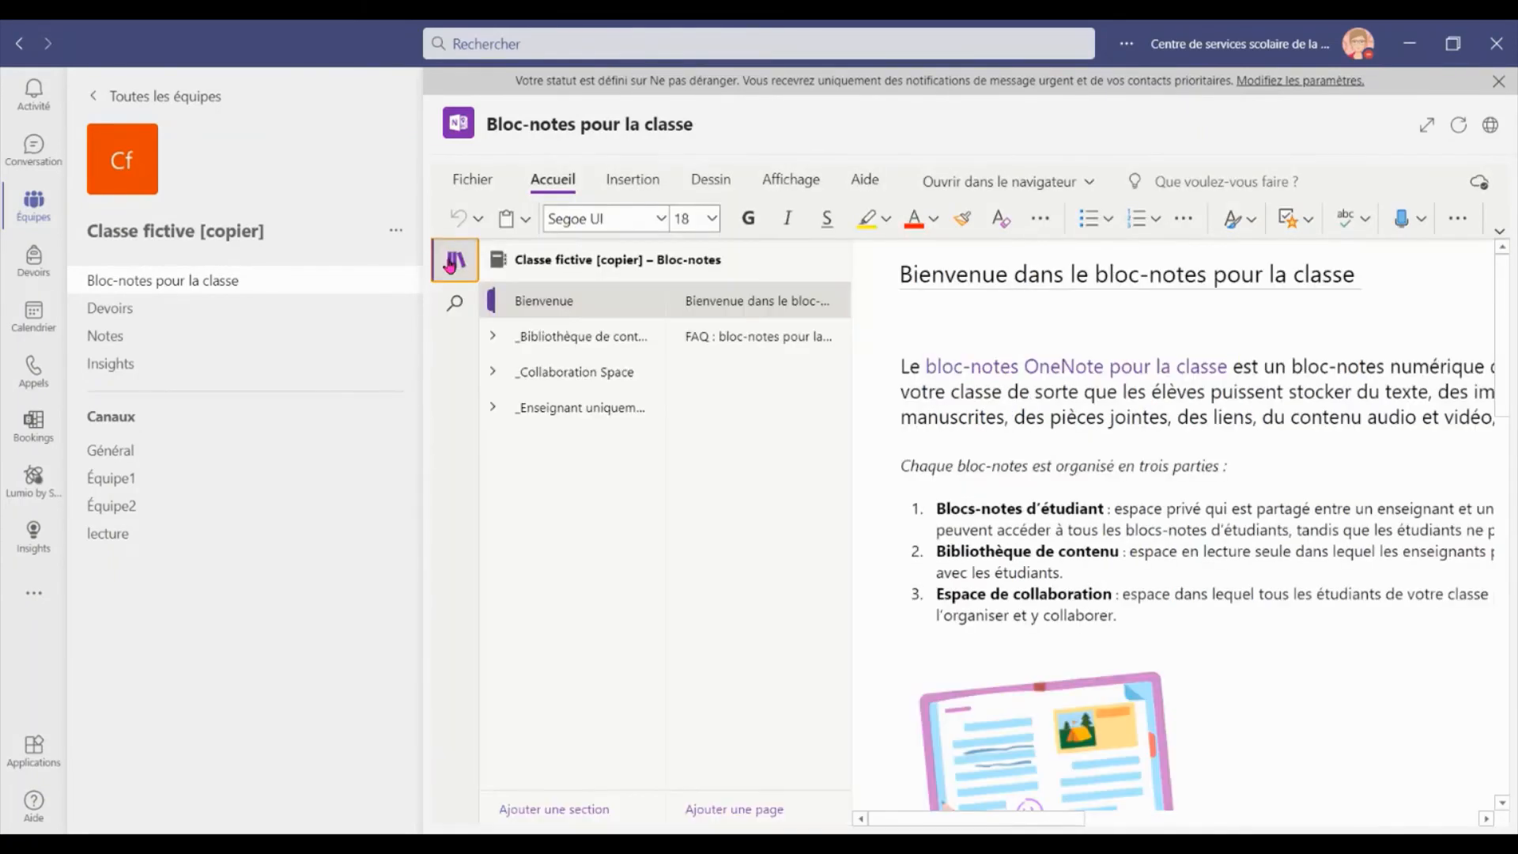
{"action": "left_click", "coordinate": [499, 339]}
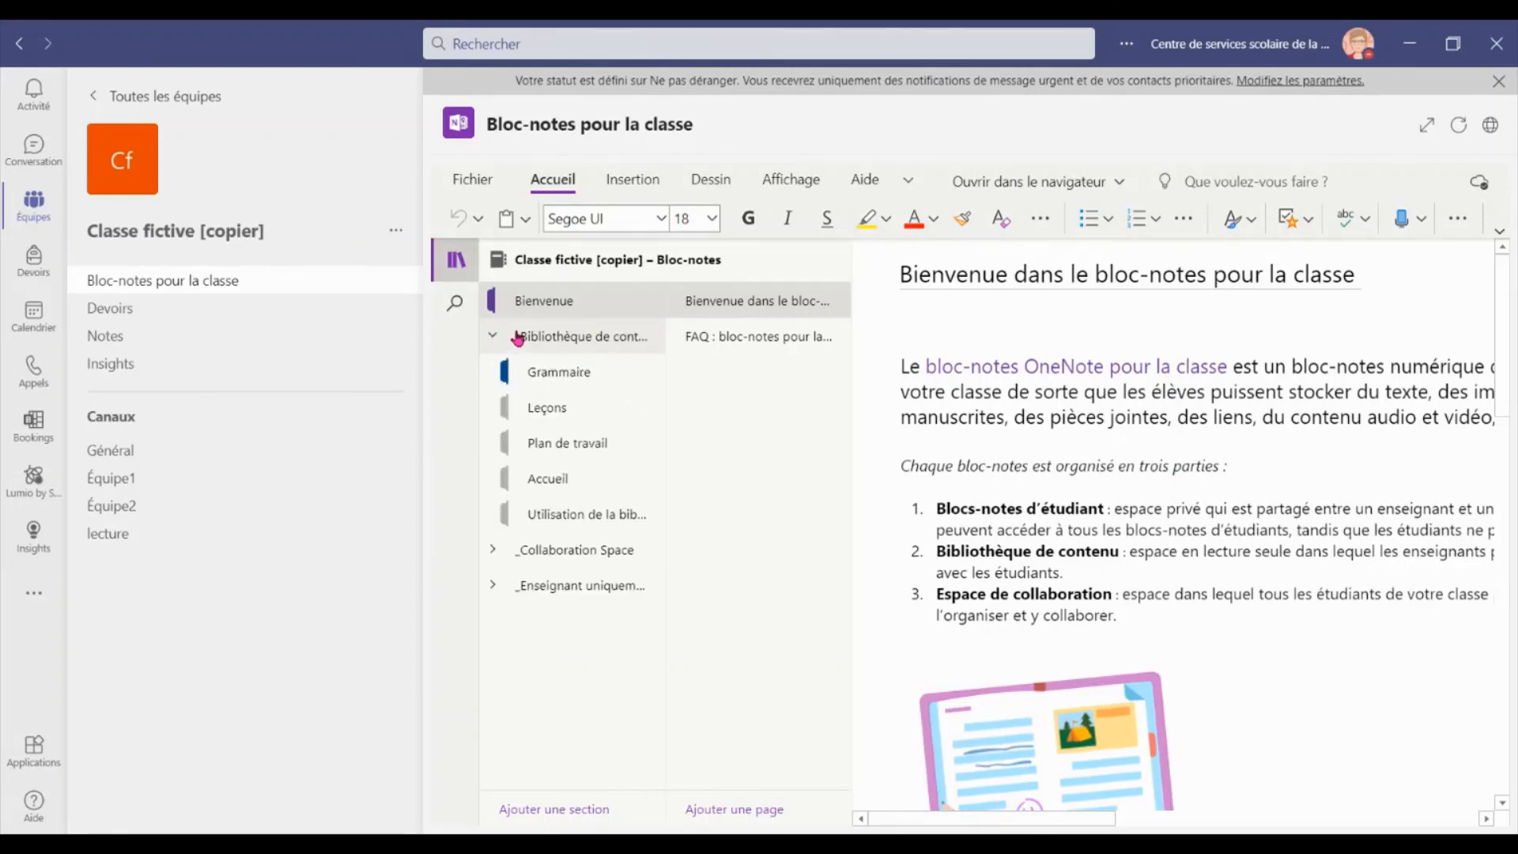
{"action": "left_click", "coordinate": [491, 549]}
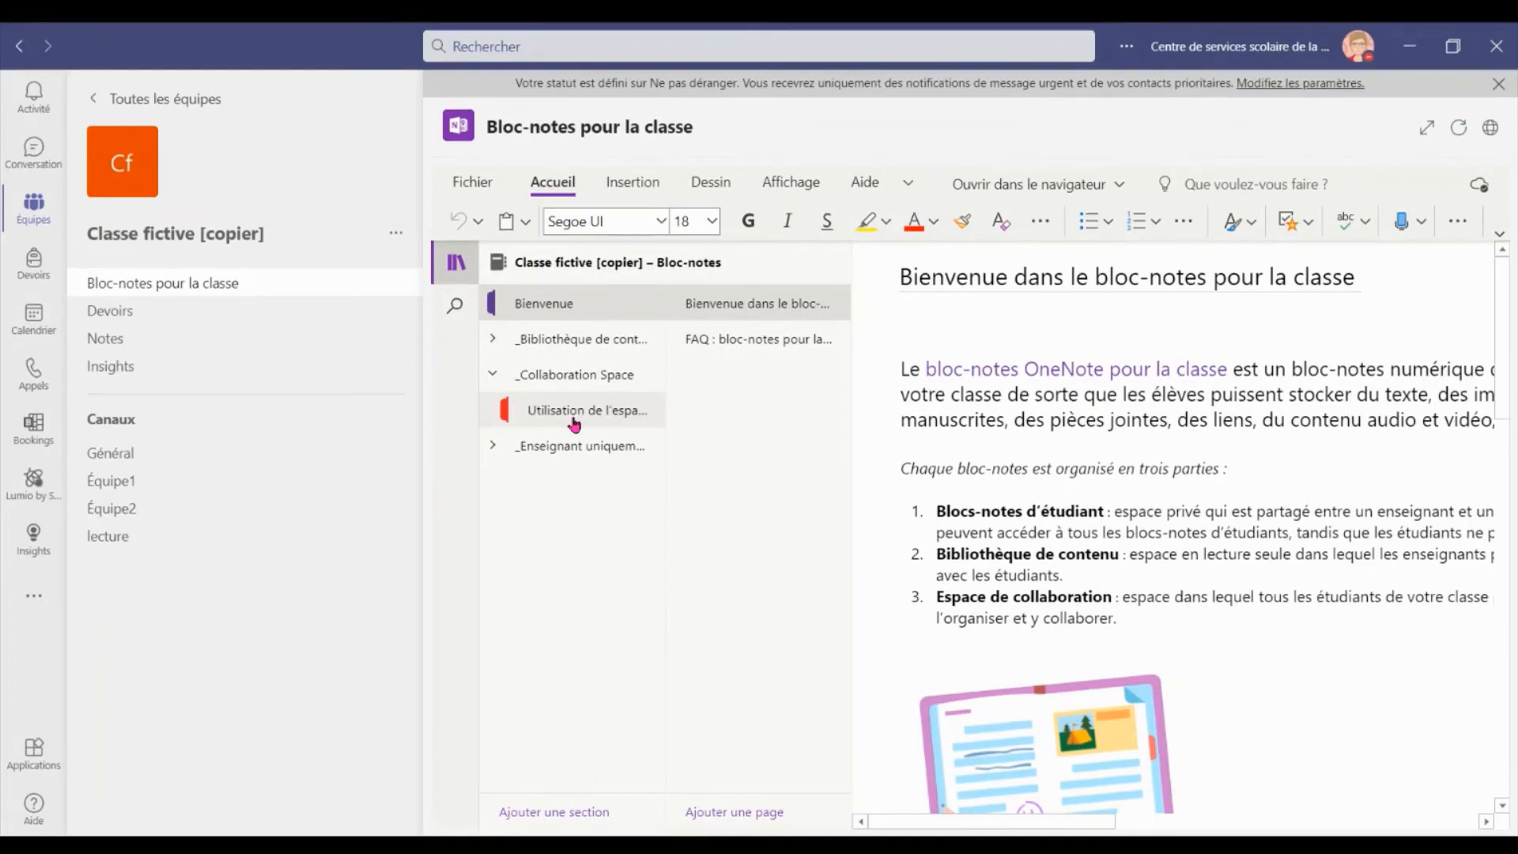